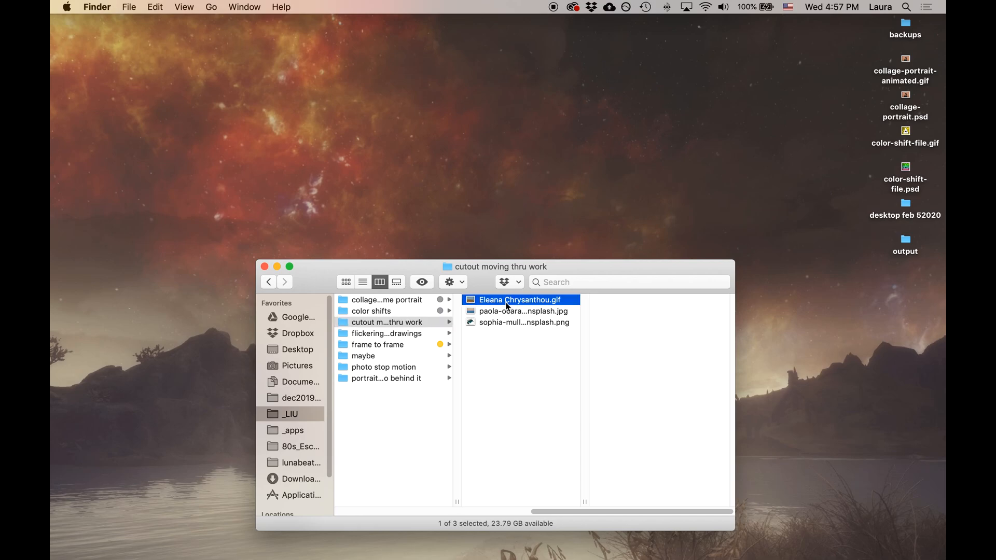
Preview the painted road GIF in the "cutout moving thru work" folder at a larger size and close the preview.
left_click(423, 284)
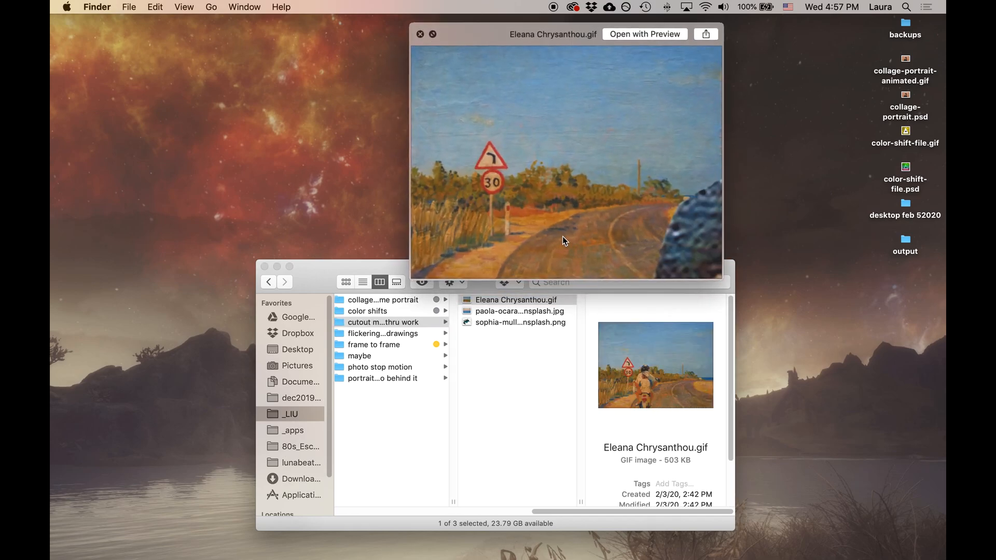
left_click_drag(479, 32, 417, 40)
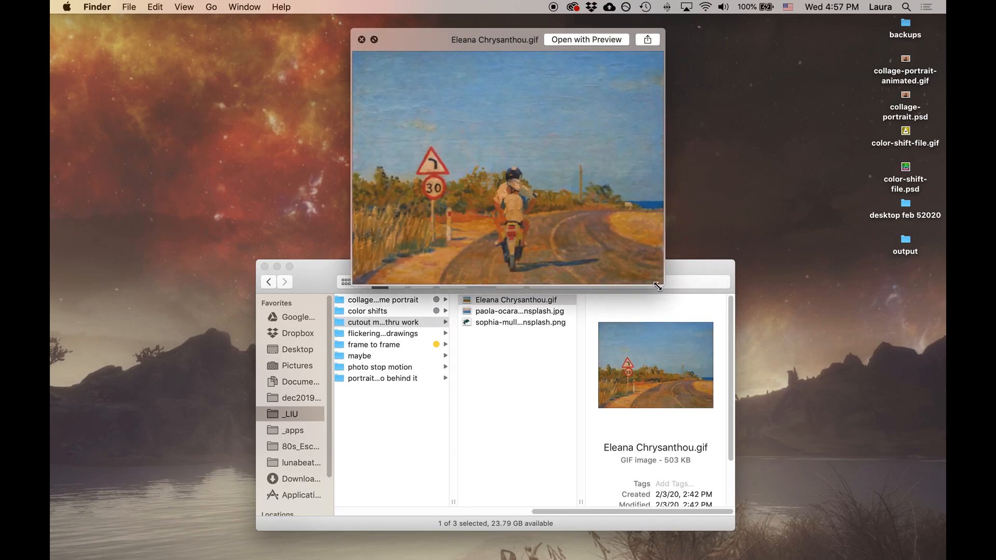
left_click_drag(663, 284, 778, 351)
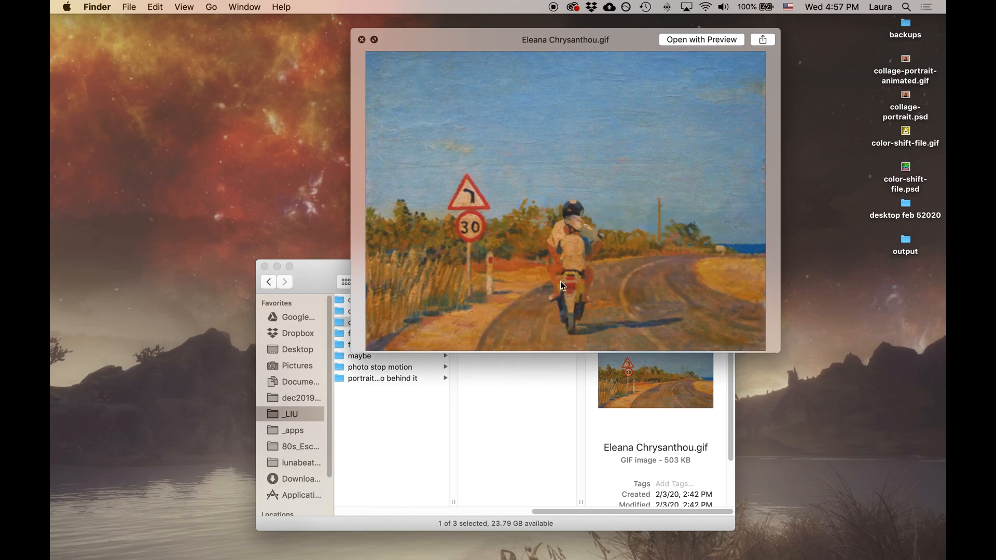
left_click(358, 40)
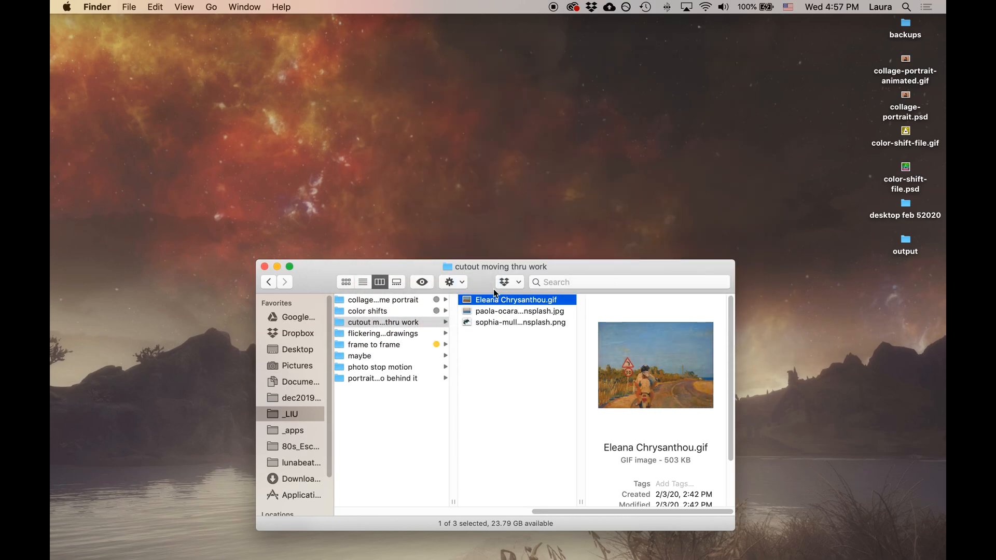
left_click_drag(473, 280, 441, 204)
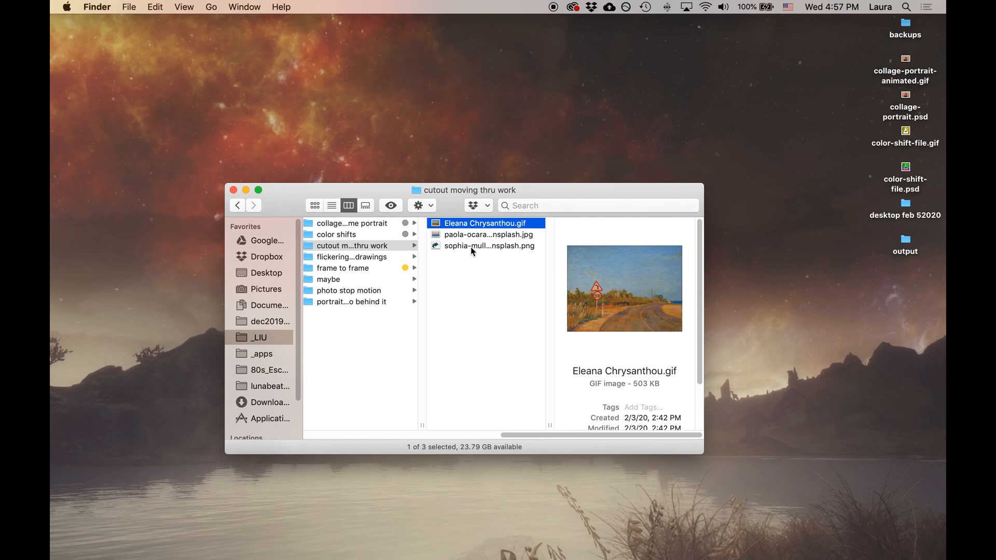
Switch to After Effects and start a new project with a 1920 × 1080 composition, Comp 1, using the HDTV 1080 29.97 preset.
mouse_move(940, 302)
left_click(933, 369)
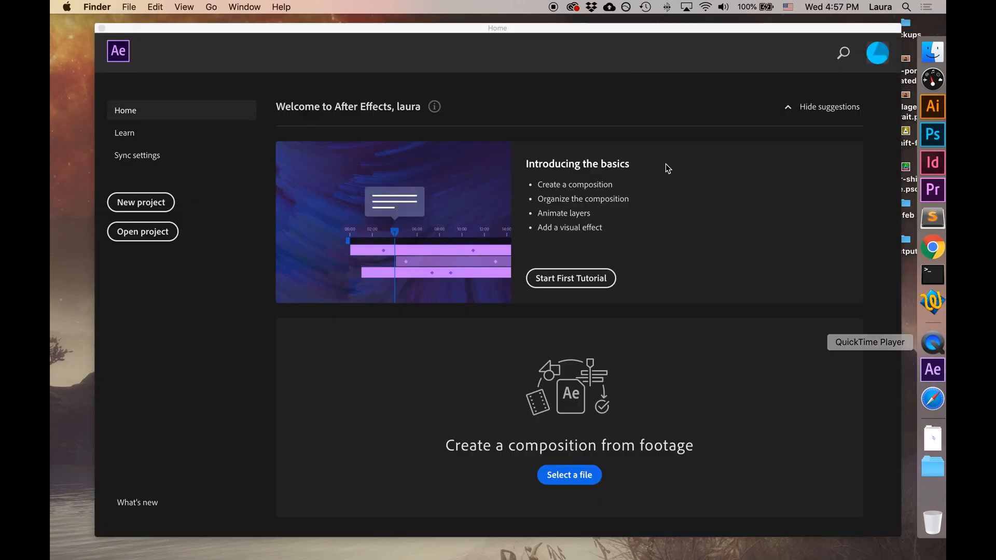
left_click(133, 204)
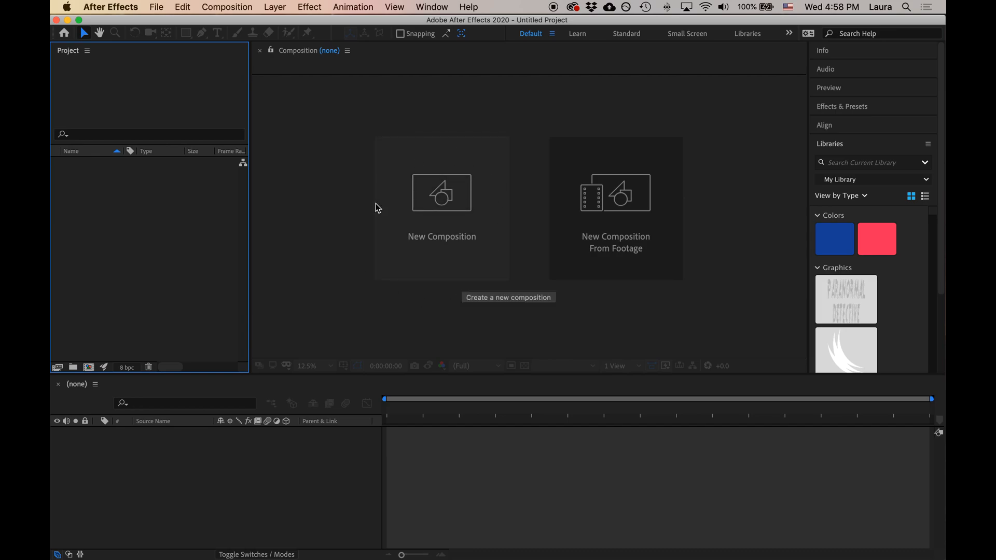
left_click(468, 212)
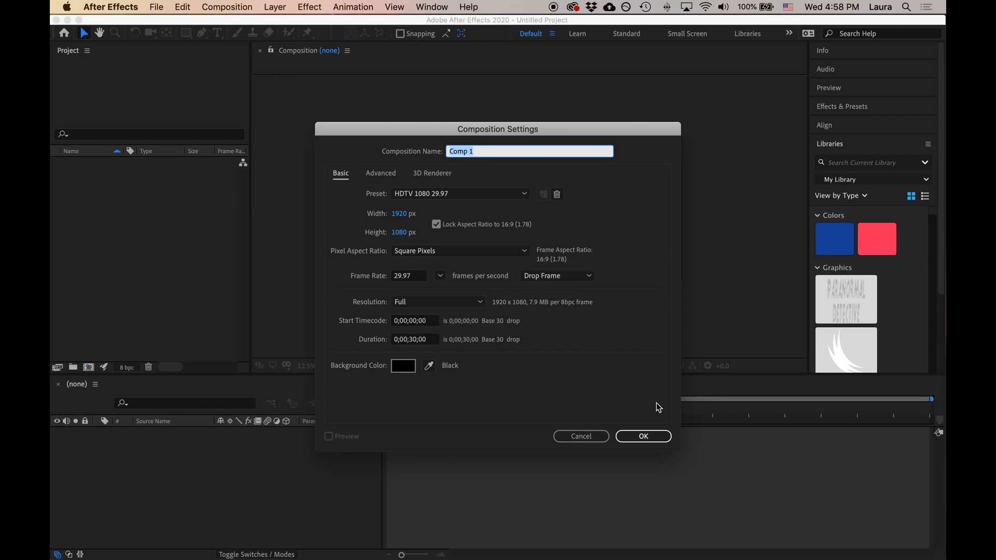
left_click(647, 436)
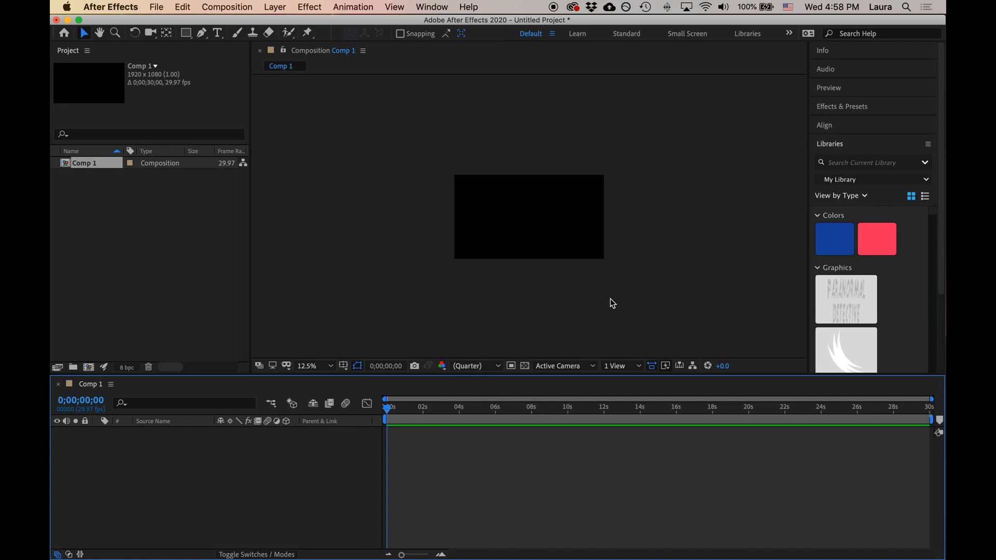
Import the ocean horizon JPG from the Finder folder into the After Effects project.
left_click(332, 367)
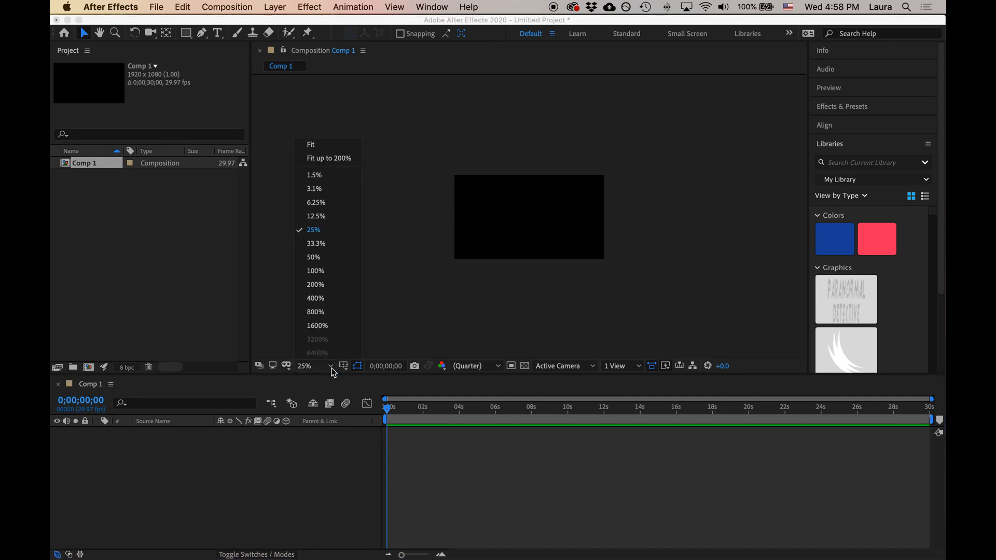
left_click(317, 147)
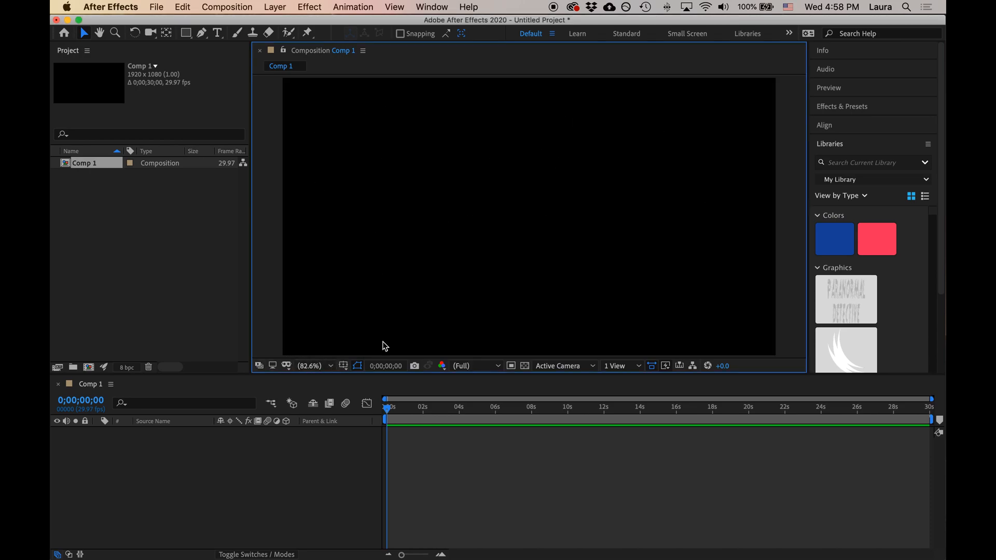
left_click(332, 367)
left_click(326, 255)
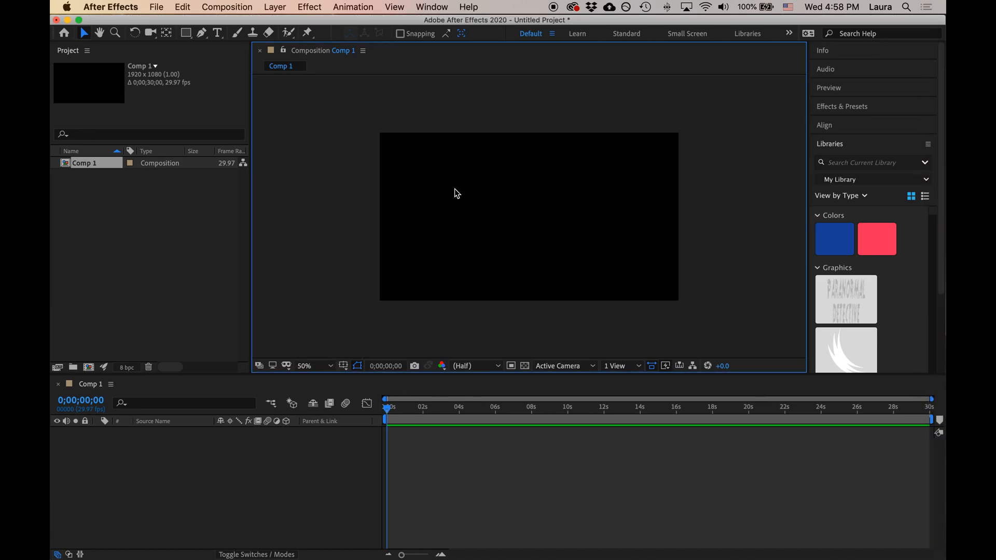
left_click(937, 52)
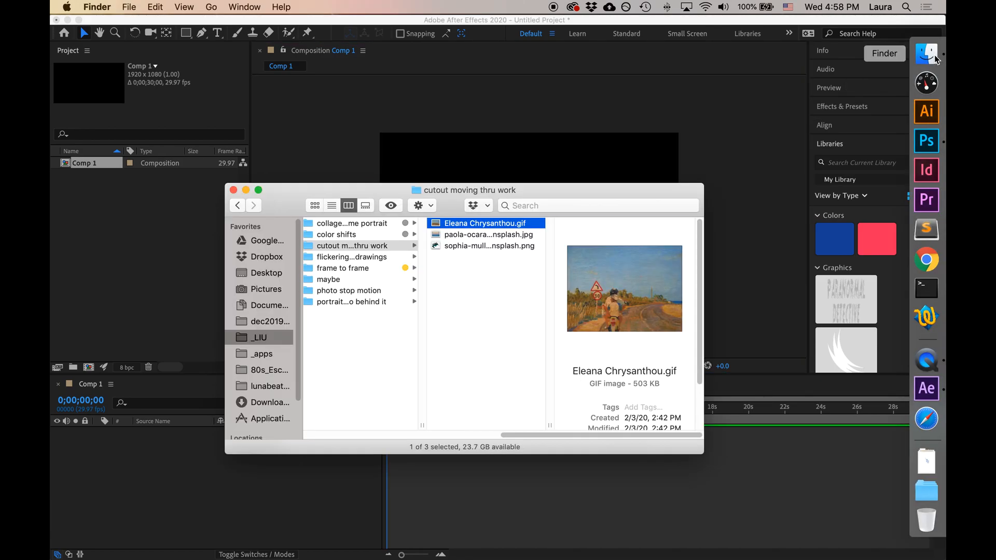
left_click(529, 239)
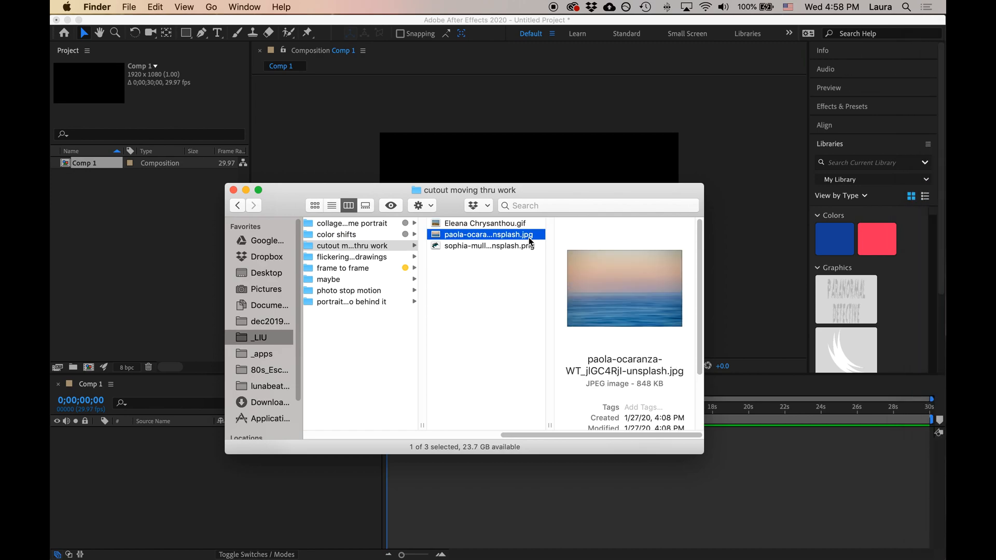
left_click_drag(499, 237, 107, 257)
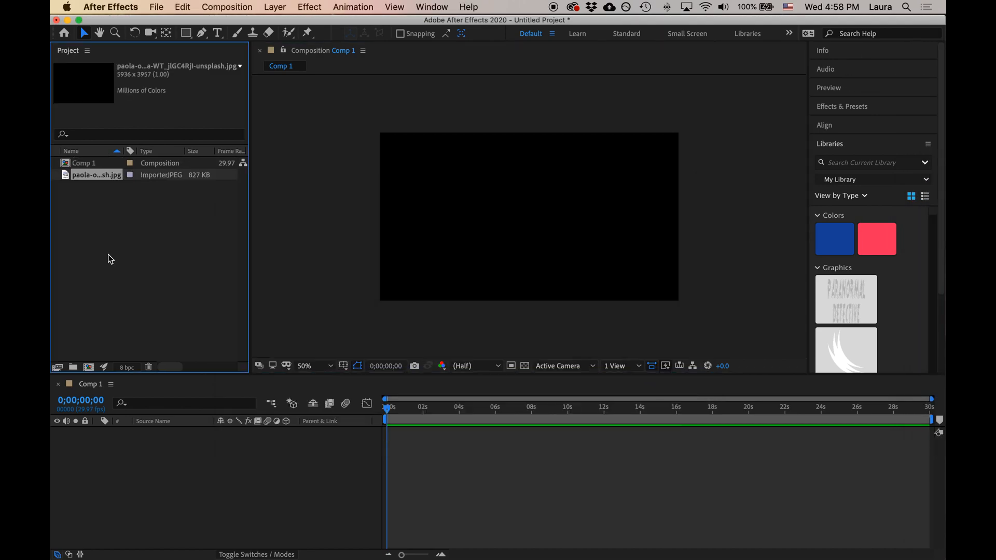
left_click(931, 57)
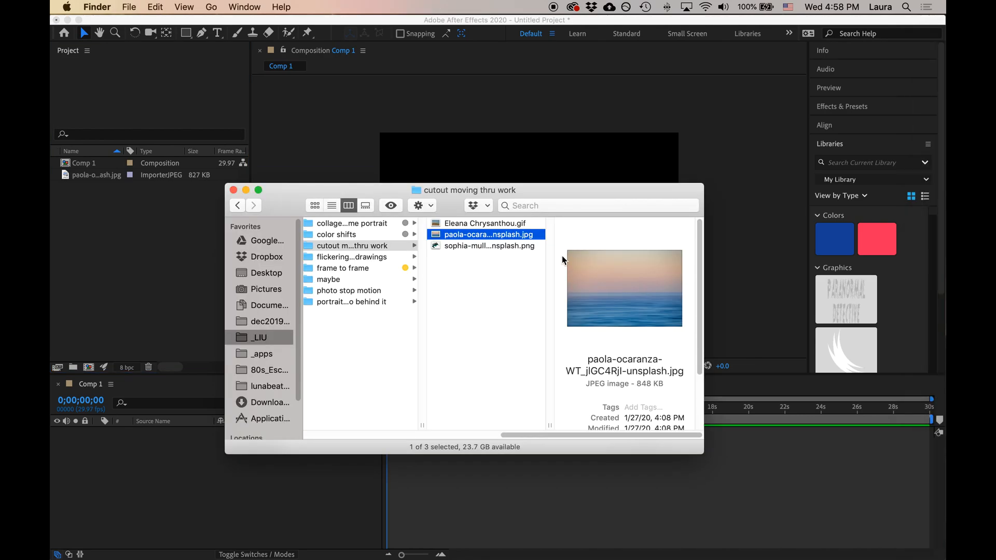
left_click_drag(499, 238, 122, 200)
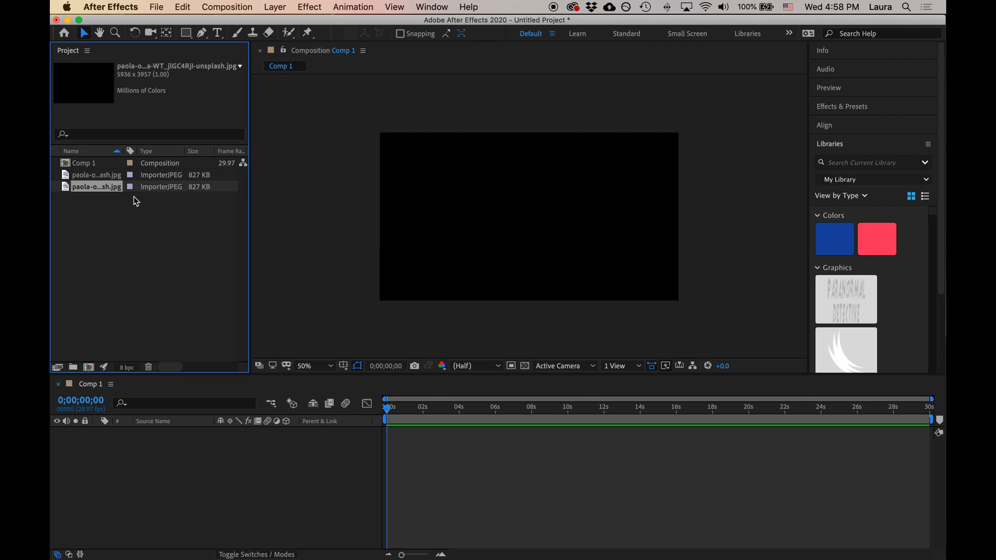
right_click(94, 188)
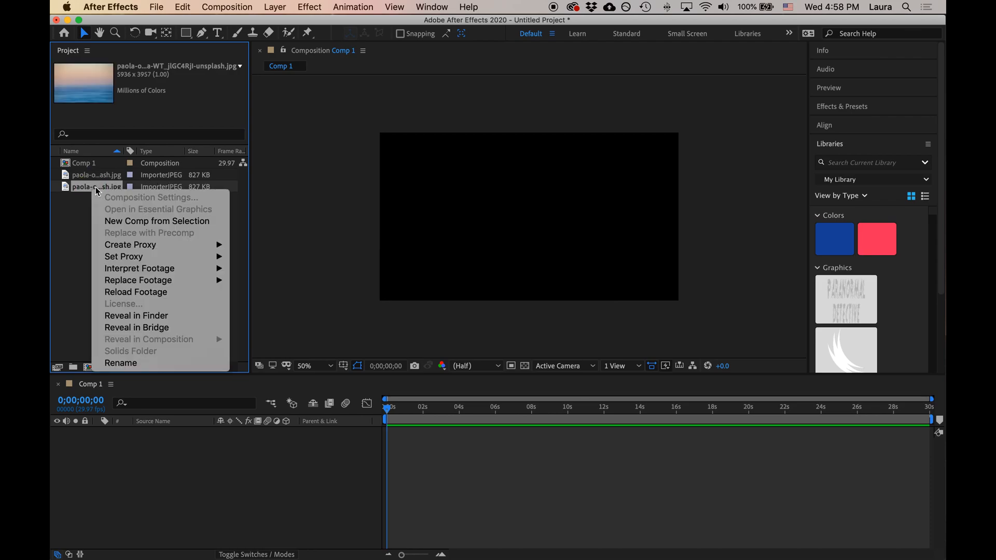
left_click(69, 304)
key("Delete")
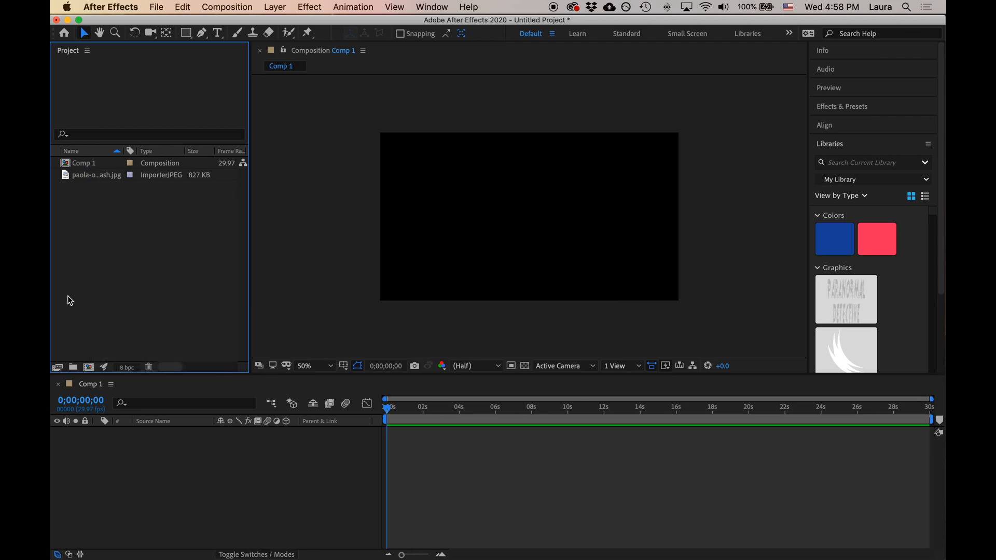
Add the ocean JPG to Comp 1 and scale it down until it is slightly larger than the frame.
left_click(132, 174)
left_click_drag(94, 176, 551, 268)
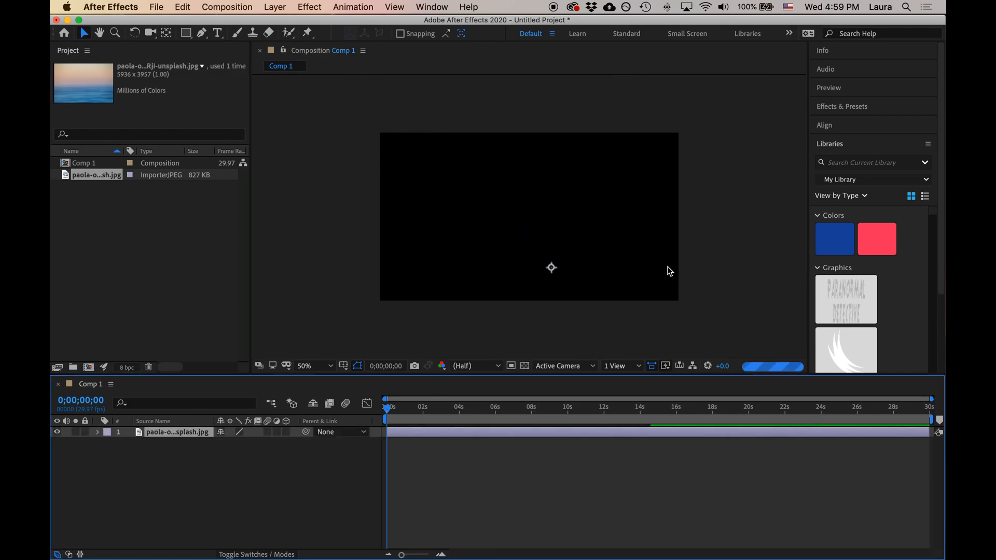
left_click(328, 366)
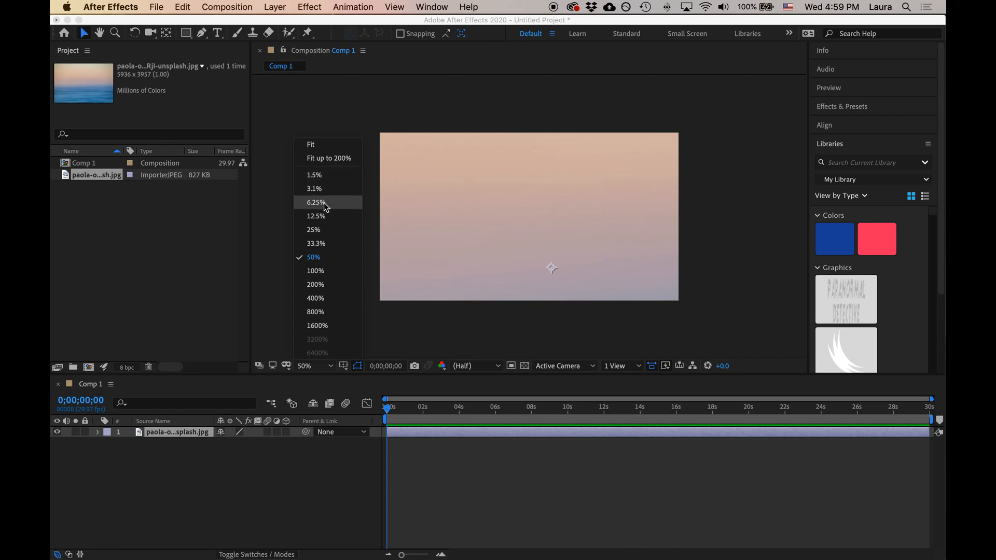
left_click(323, 202)
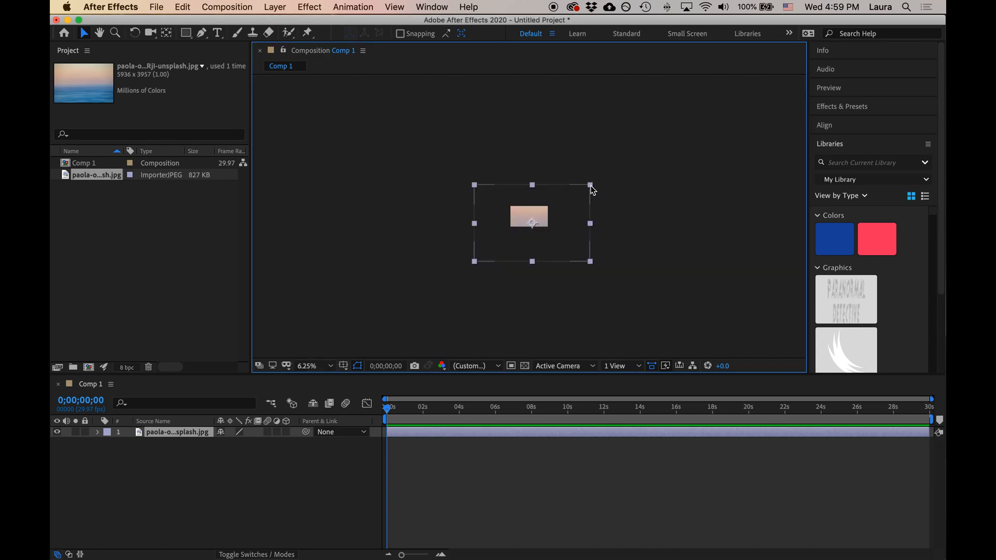
left_click_drag(590, 186, 540, 223)
left_click(549, 203)
left_click(513, 203)
Fine-tune the ocean image's placement so it covers the whole frame with the horizon near the middle, and deselect it.
left_click(331, 366)
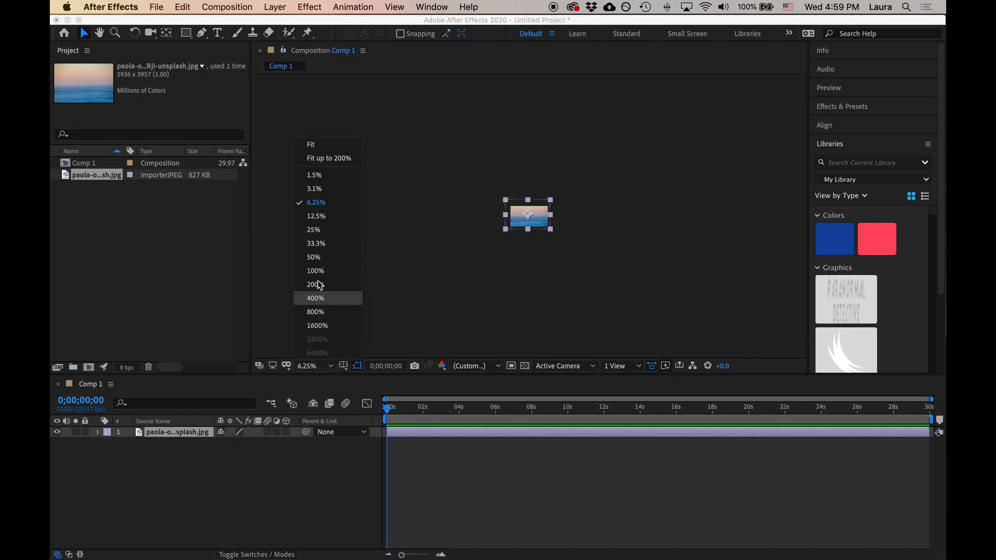
left_click(316, 244)
left_click_drag(404, 125, 411, 134)
left_click_drag(487, 168, 484, 165)
left_click(651, 183)
Import the sea turtle cutout PNG from the Finder folder and place it in Comp 1 above the ocean layer.
mouse_move(931, 141)
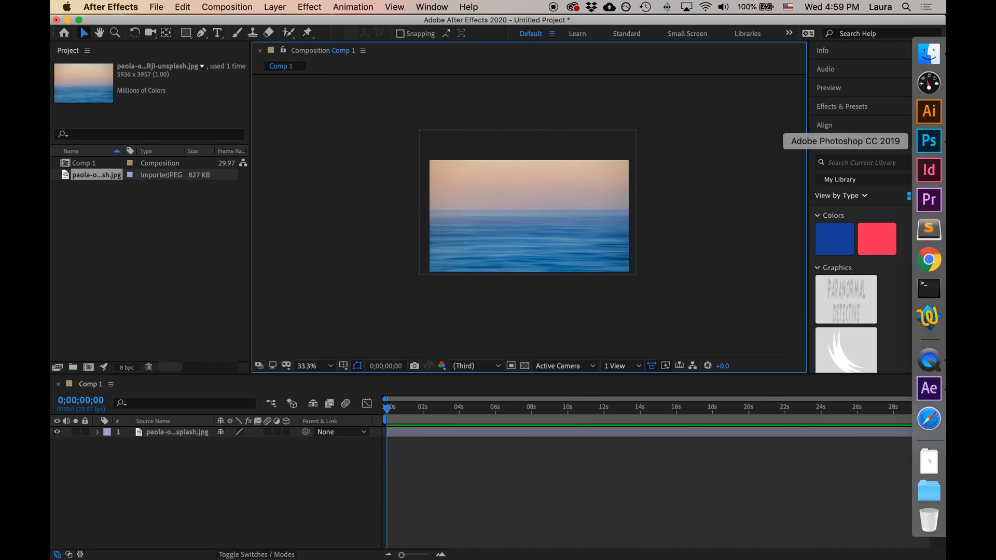
left_click(931, 54)
left_click(475, 242)
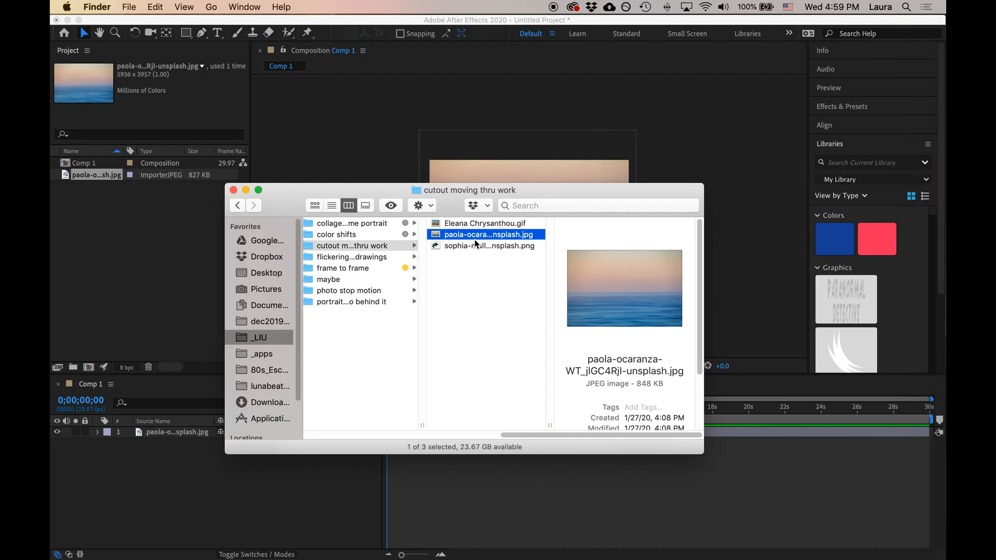
left_click(479, 247)
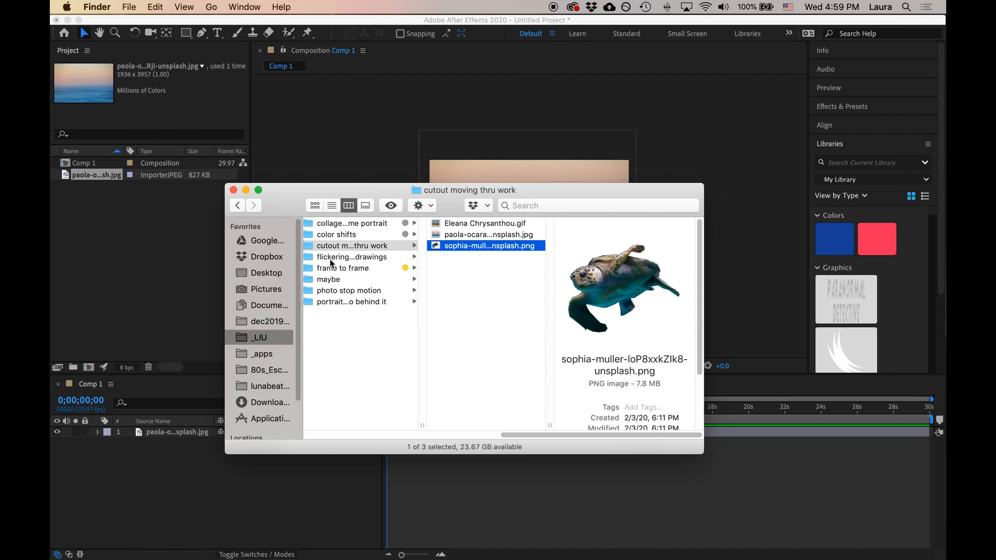
left_click_drag(521, 250, 131, 216)
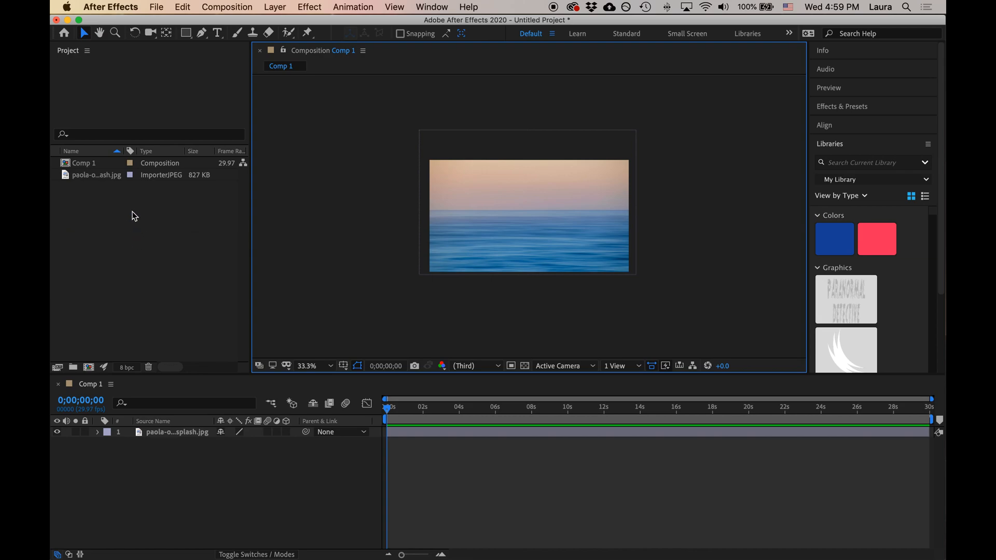
left_click(86, 205)
left_click_drag(88, 187, 501, 216)
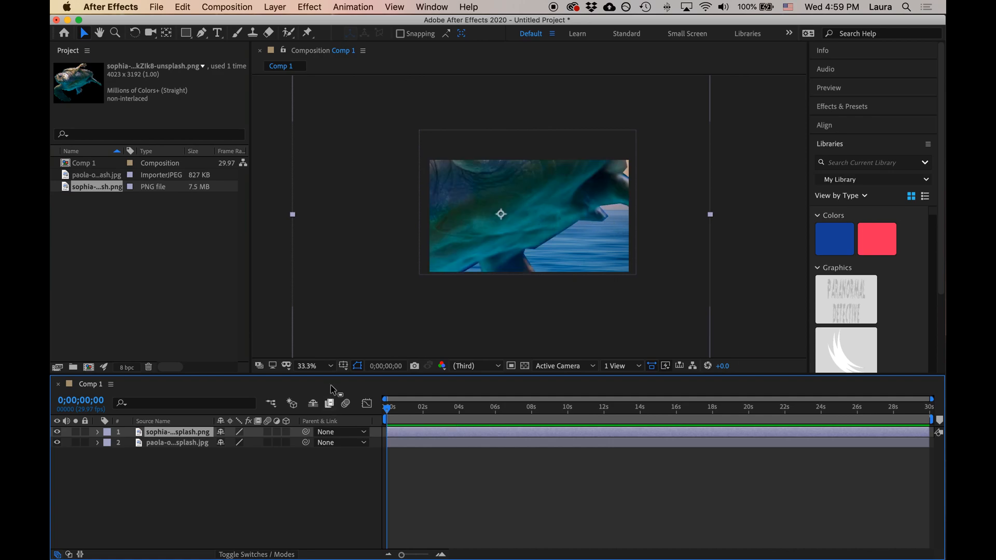
Scale the turtle cutout down to fit inside the frame and position it over the right half of the ocean.
left_click(329, 365)
left_click(318, 233)
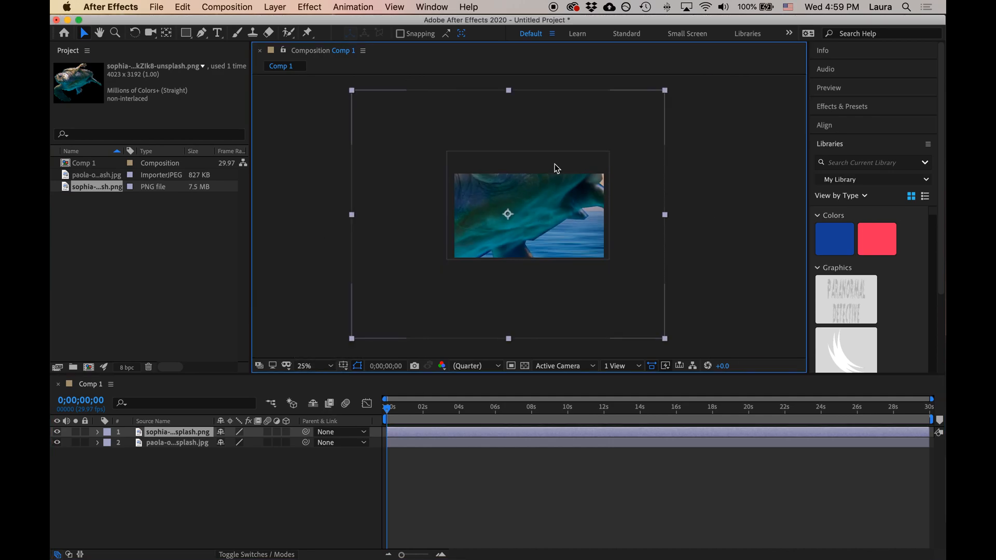
left_click_drag(664, 90, 599, 205)
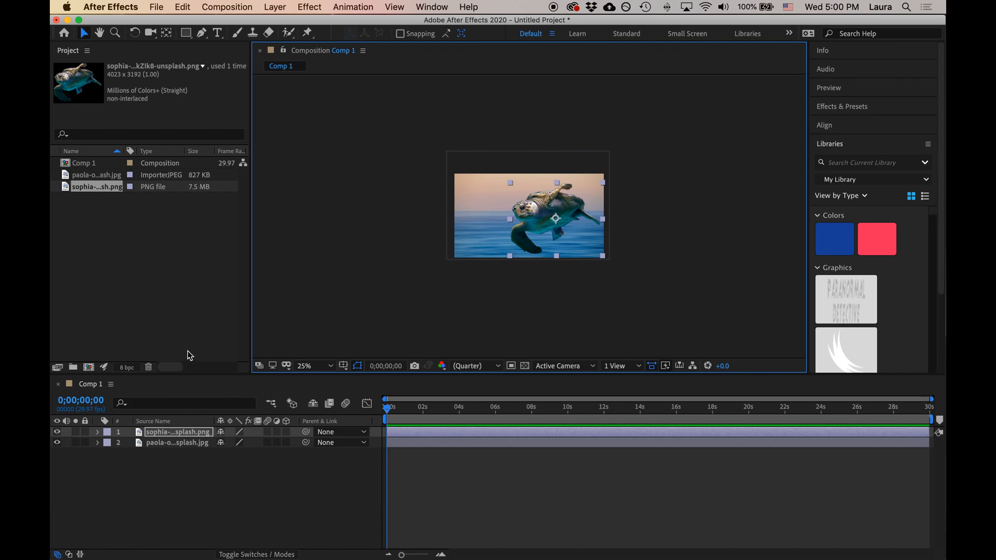
Try shifting the ocean layer left behind the turtle, select each layer in turn, and move the ocean back to cover the frame.
left_click(457, 186)
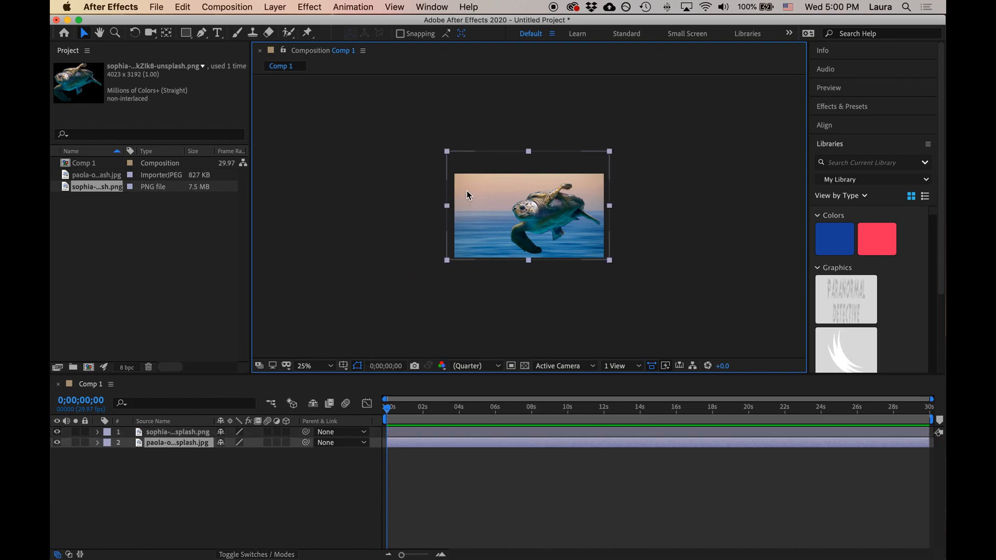
left_click_drag(539, 210, 480, 209)
left_click(580, 209)
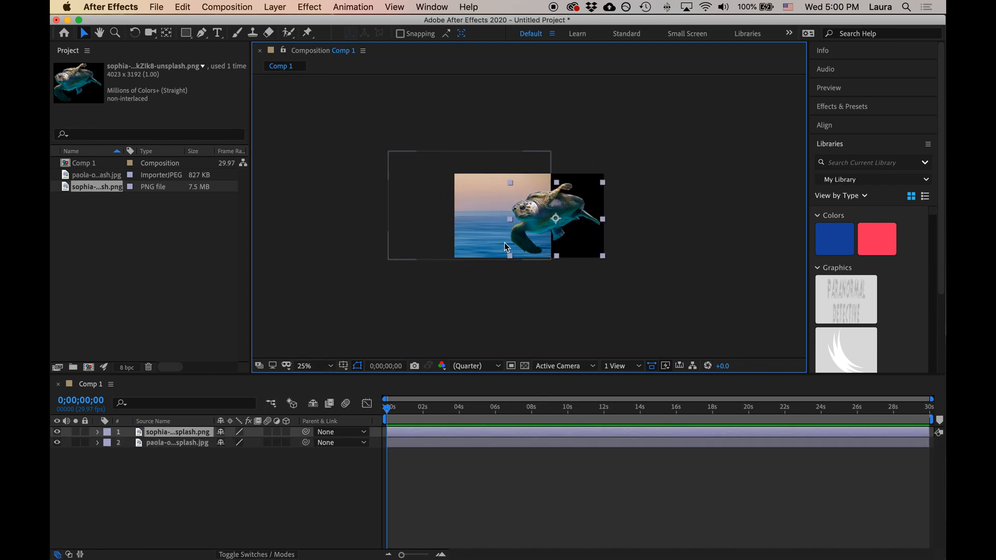
left_click(451, 223)
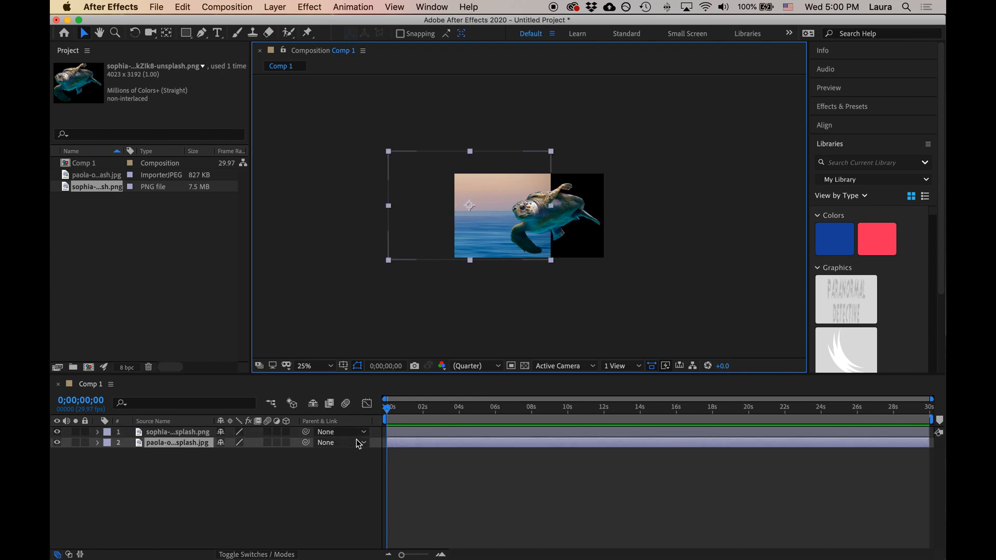
left_click(563, 213)
left_click(463, 234)
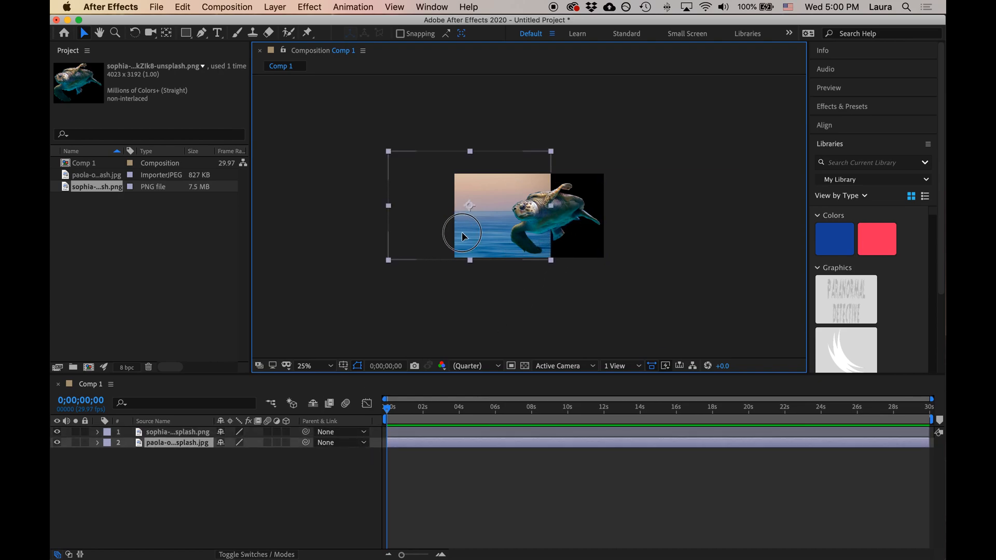
left_click_drag(460, 235, 570, 221)
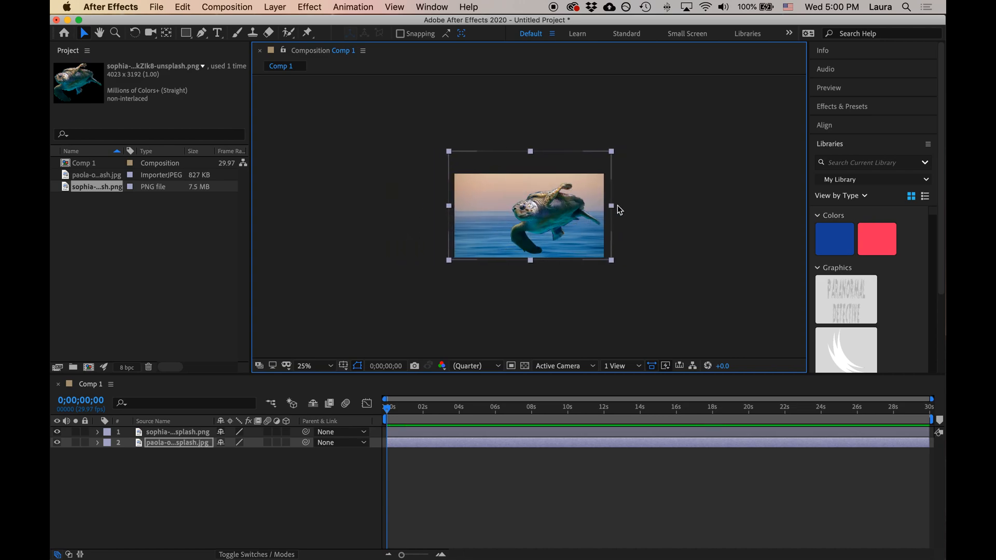
Lock the ocean layer so that it cannot be moved, and select the turtle layer above it.
left_click(85, 443)
left_click(557, 231)
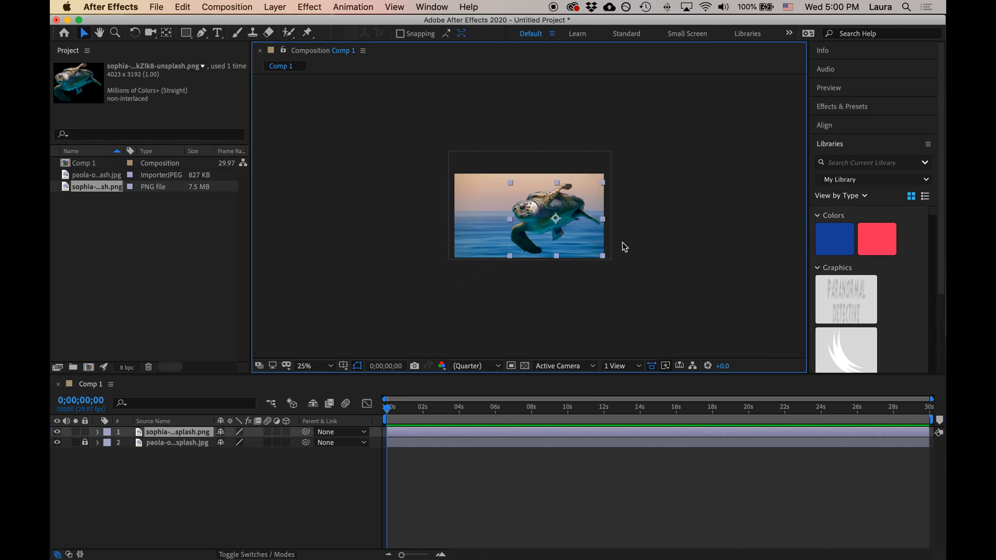
left_click(85, 442)
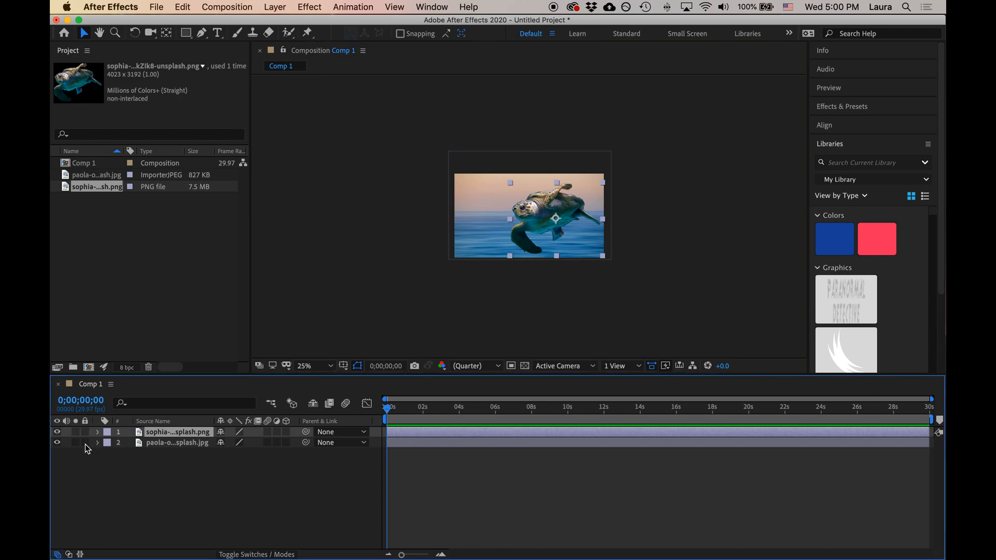
left_click(85, 443)
left_click(457, 198)
mouse_move(466, 189)
left_mouse_down()
mouse_move(397, 214)
mouse_move(415, 214)
mouse_move(415, 243)
left_mouse_up()
left_click(539, 217)
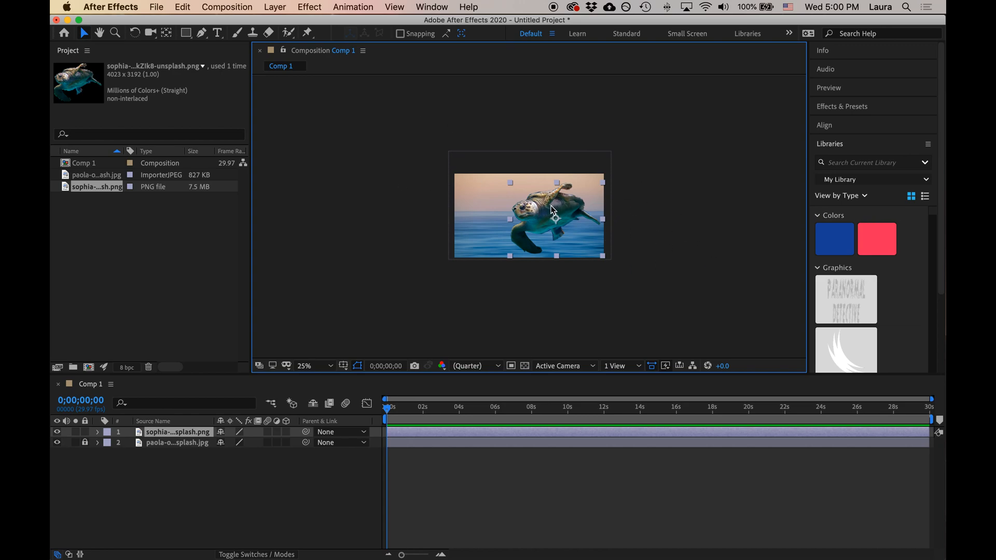
Try moving the turtle without keyframes from beyond the frame's right edge to beyond its upper-left corner at about 10 seconds, and return to the start.
left_click(420, 399)
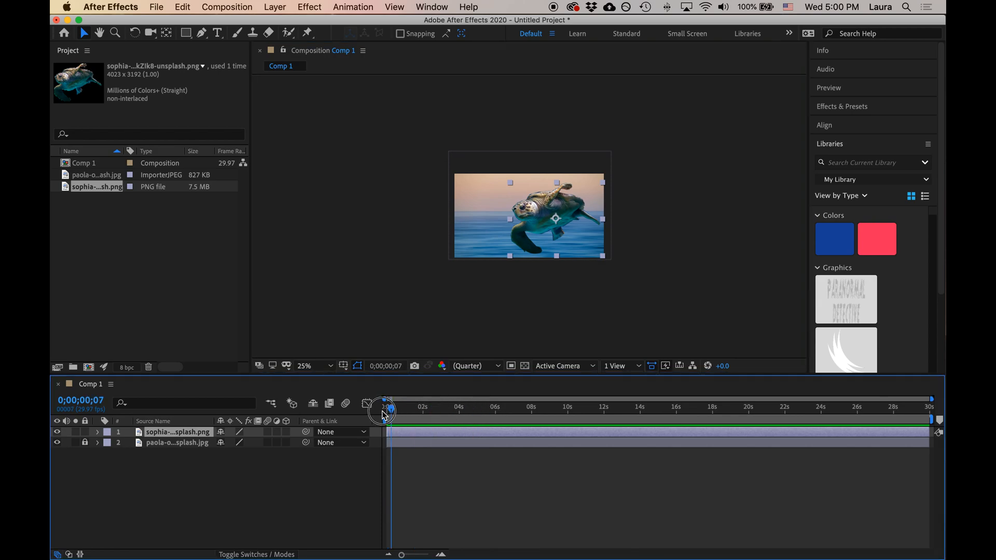
left_click_drag(544, 232, 643, 229)
left_click_drag(643, 240, 636, 251)
left_click_drag(404, 410, 571, 417)
left_click(674, 262)
left_click_drag(675, 263, 433, 189)
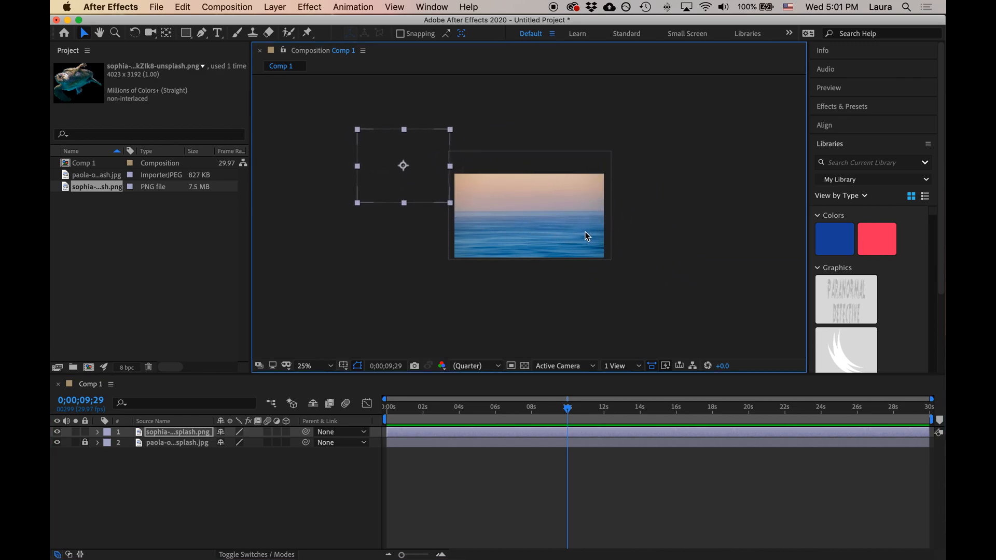
left_click_drag(408, 420, 389, 417)
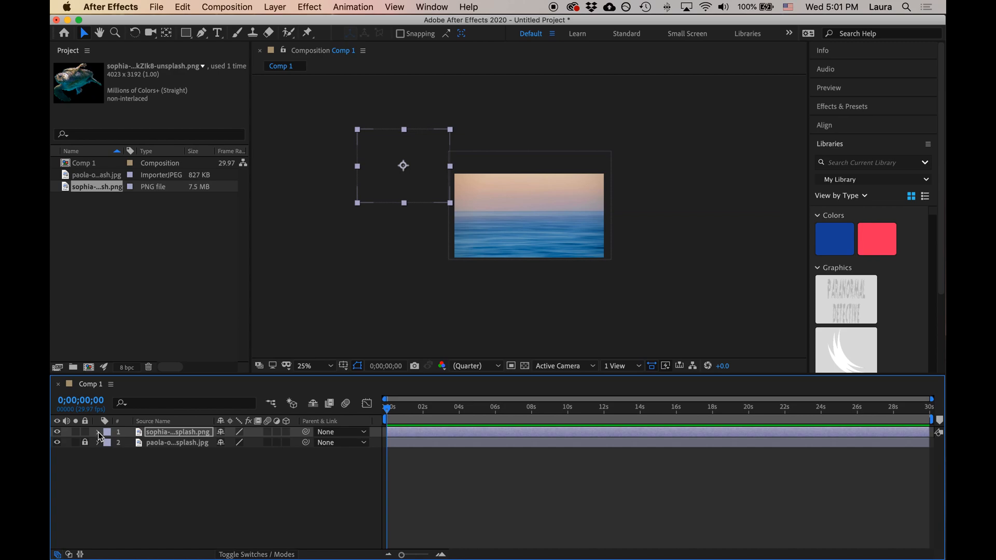
Keyframe the turtle's Position off-frame at the lower right (about 2626, 1186) at 0 seconds and off-frame at the upper left (about -718, -230) at 10 seconds.
left_click_drag(403, 184, 681, 297)
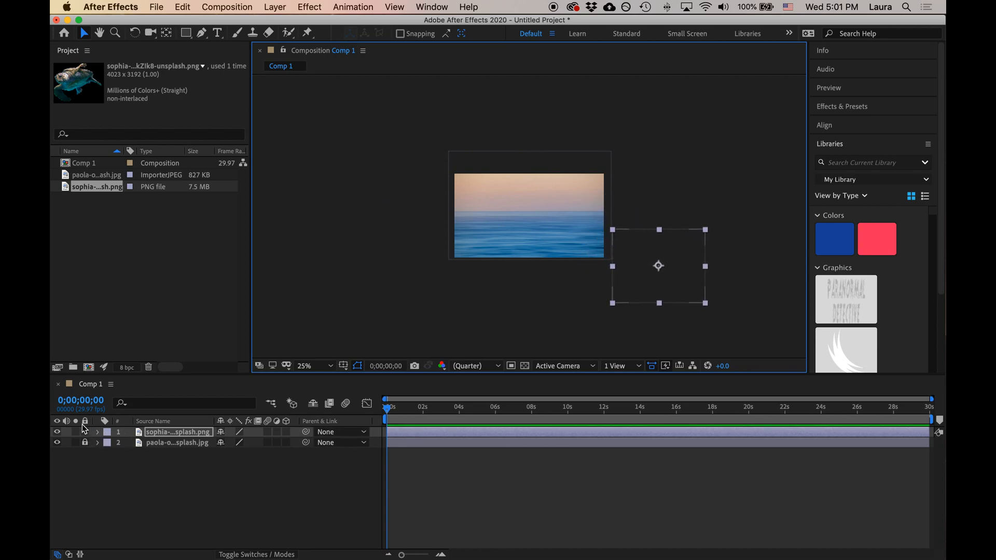
left_click(98, 433)
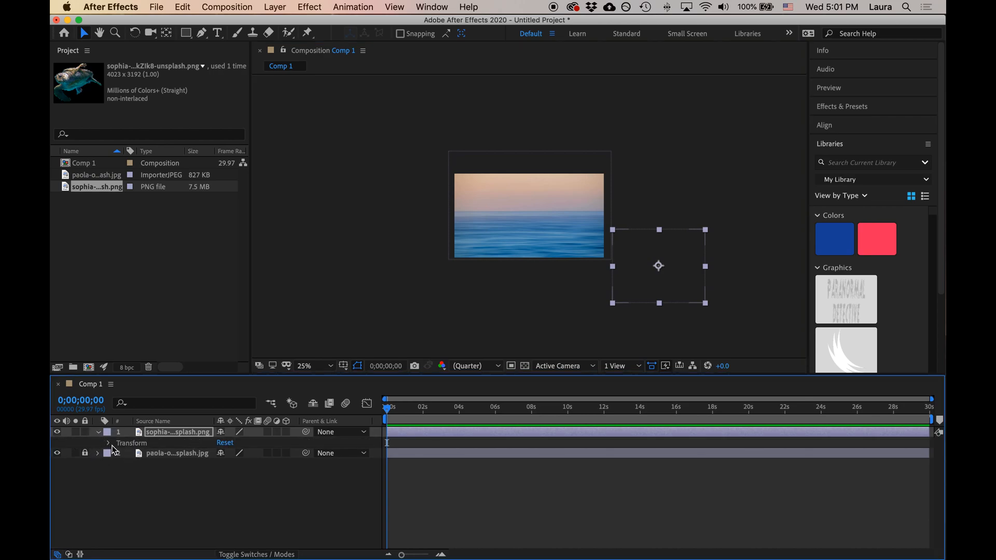
left_click(113, 449)
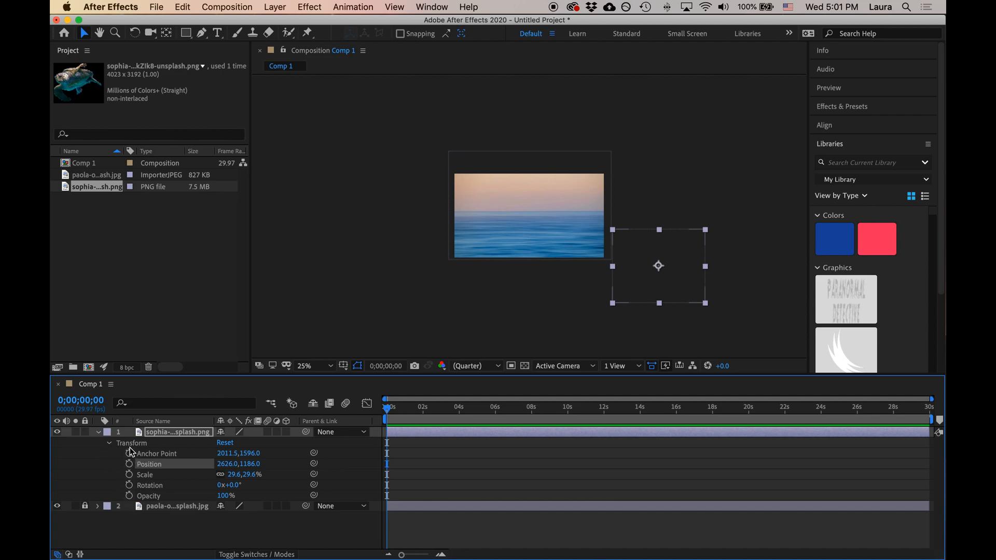
left_click(130, 467)
left_click_drag(390, 413, 570, 413)
left_click_drag(659, 295, 409, 176)
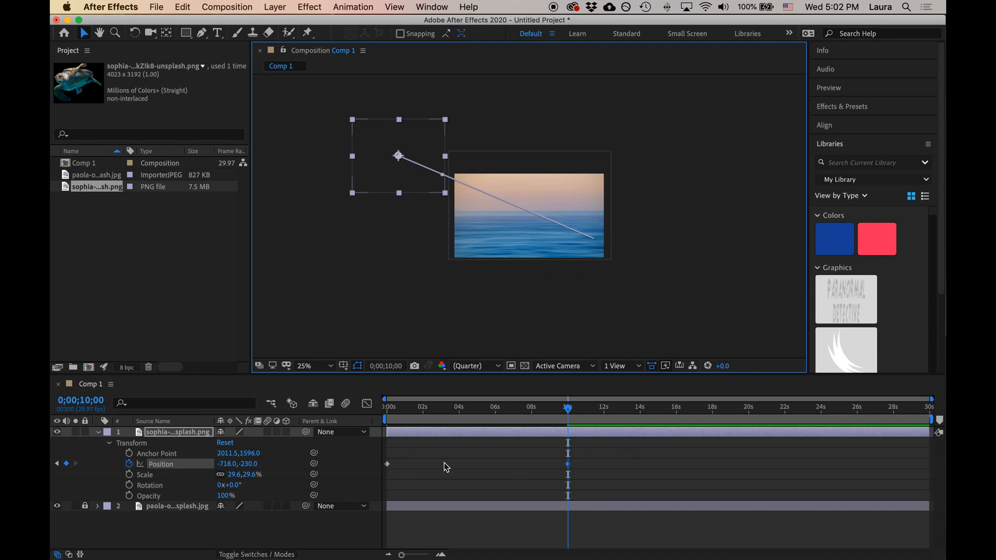
Preview the turtle's straight diagonal movement from the start of the composition, and stop it partway across the frame.
left_click_drag(568, 413, 301, 404)
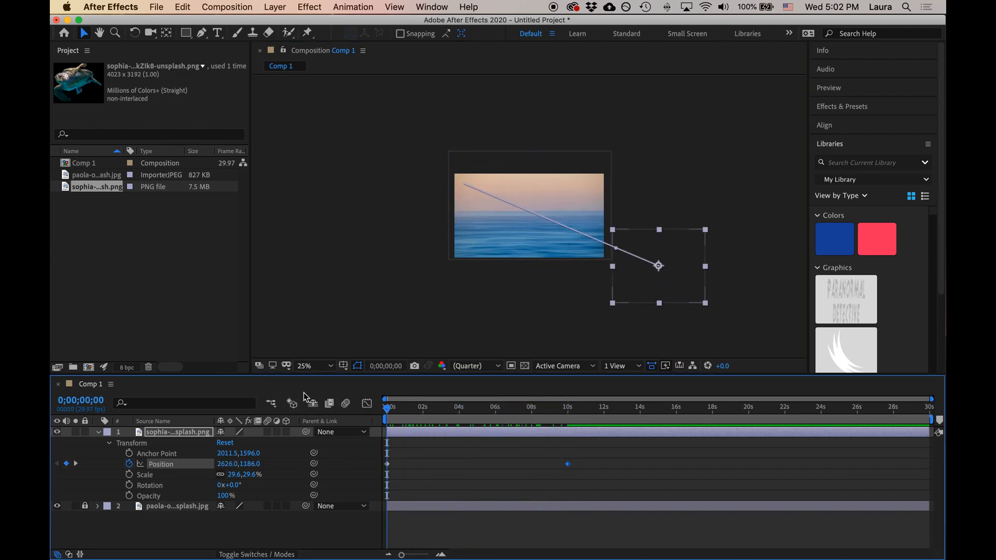
left_click(704, 202)
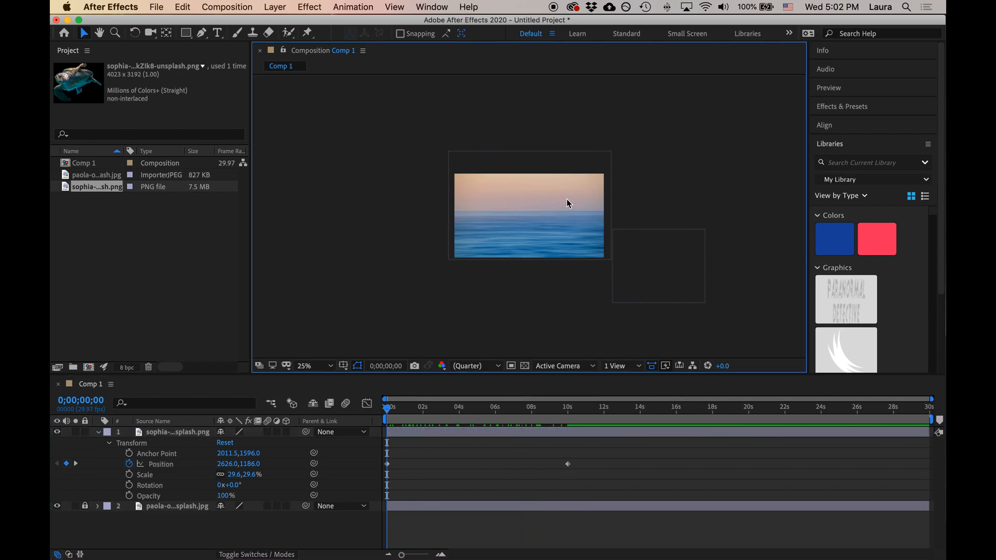
key("space")
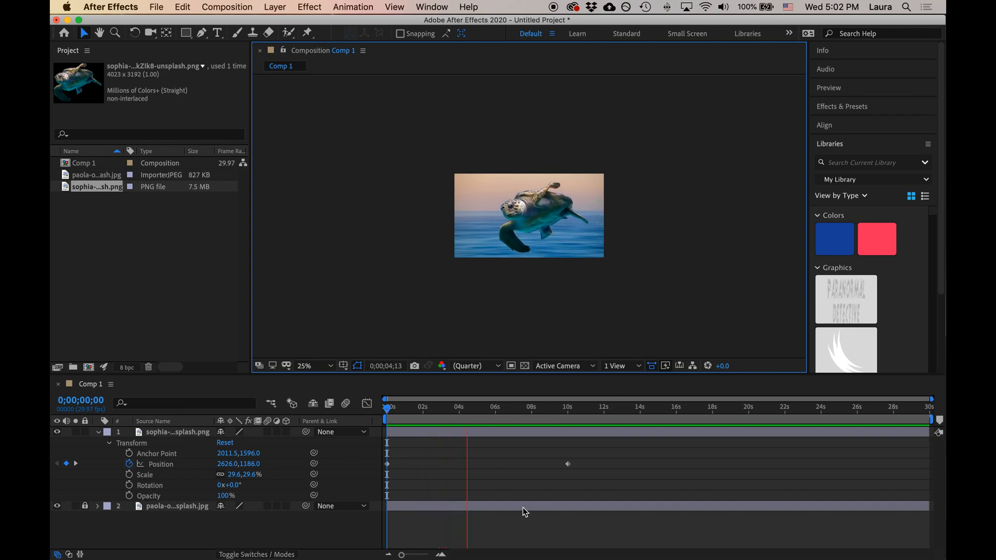
key("space")
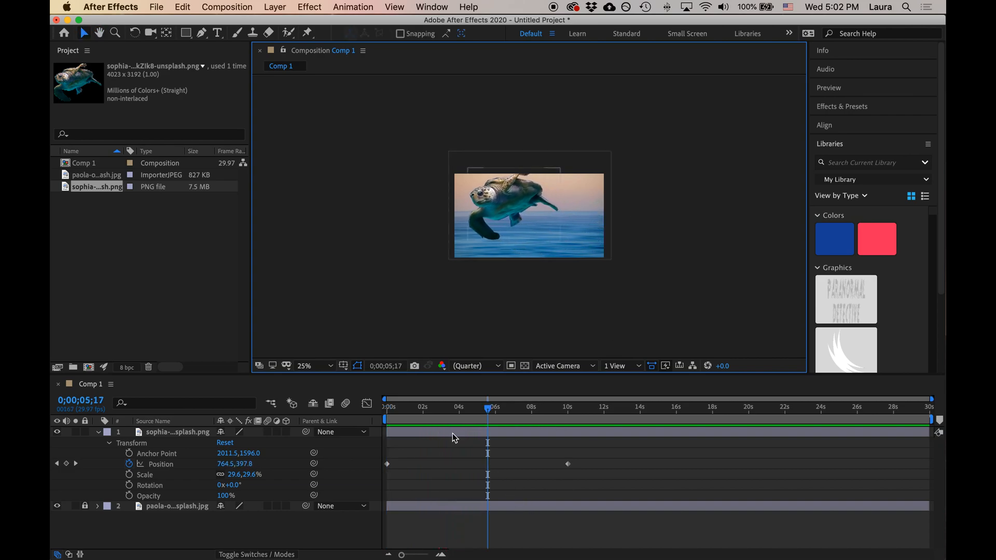
Bend the turtle's motion path by raising it to about 1781, 418 at 0;00;02;18 and lowering it over the water at 0;00;04;21.
left_click(517, 212)
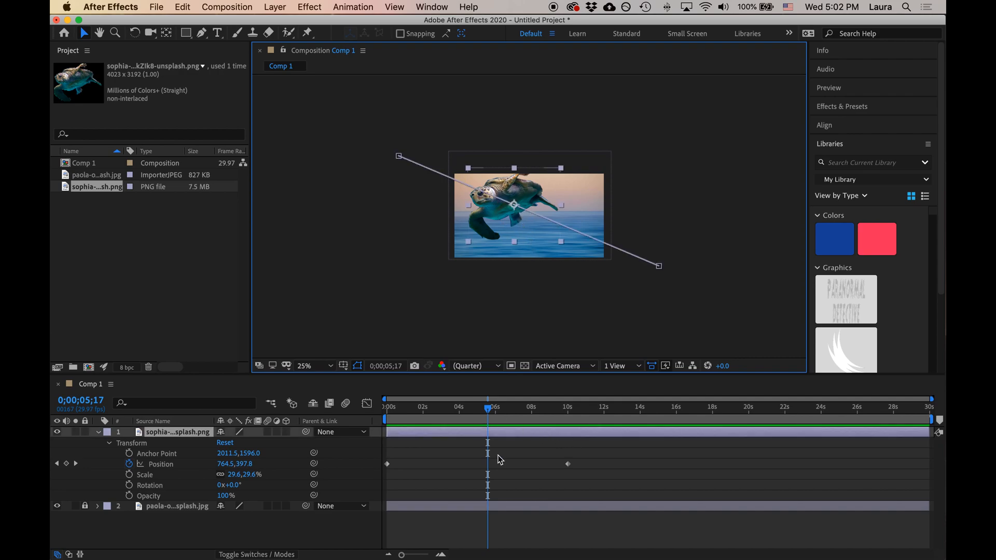
left_click_drag(499, 419, 434, 419)
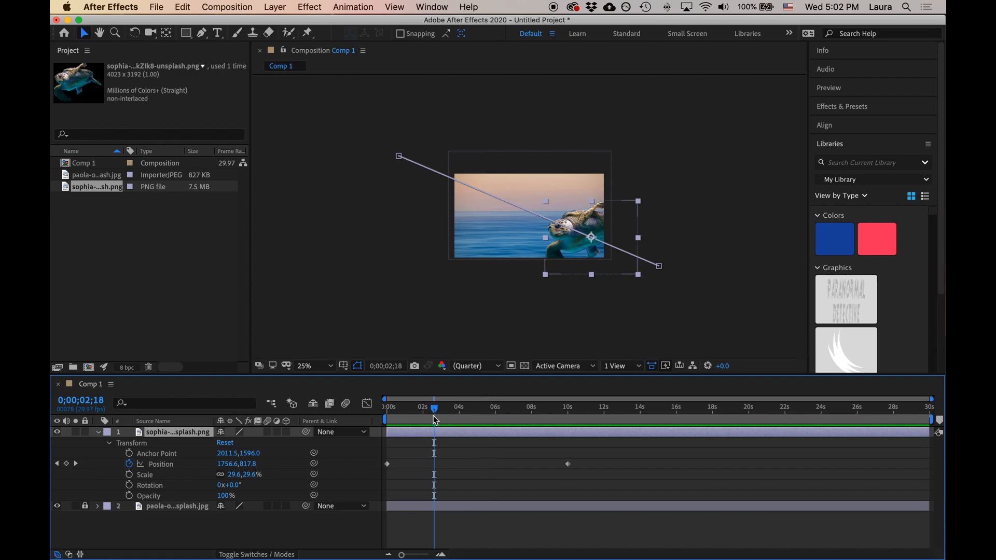
left_click_drag(595, 247, 595, 208)
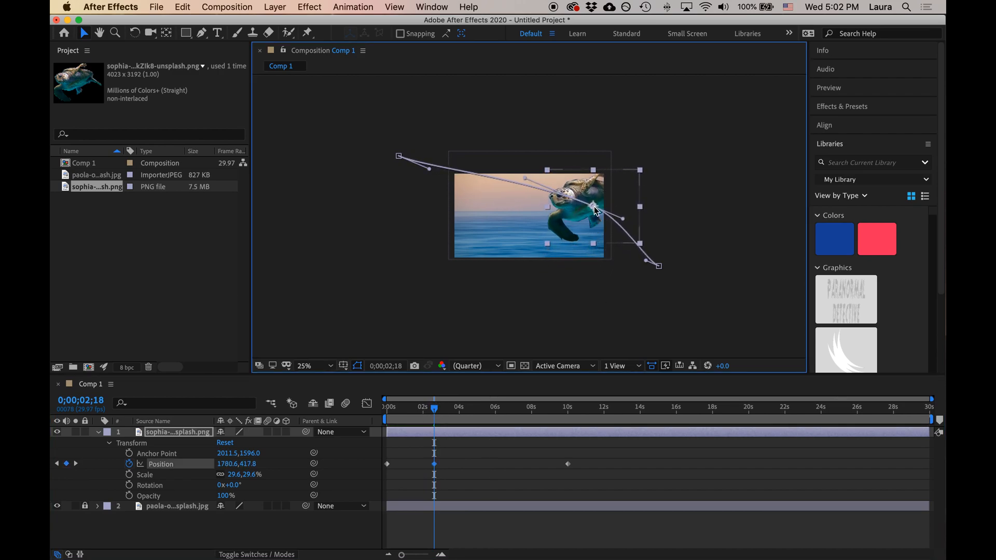
left_click(436, 410)
left_click_drag(436, 412, 473, 416)
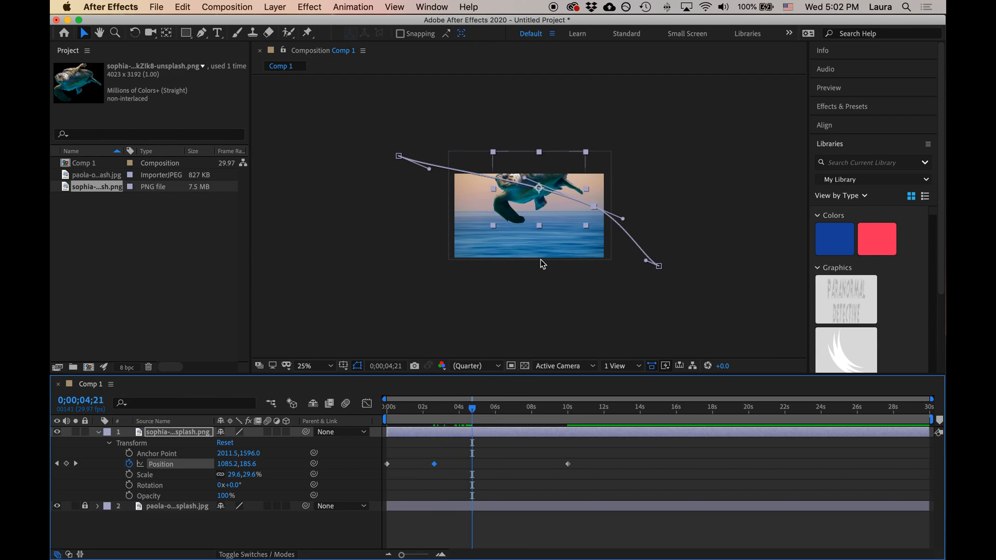
left_click_drag(539, 192, 539, 227)
Continue the turtle's wavy path with Position keyframes of about 464, 105 at 0;00;07;13 and about -236, 265 at 0;00;08;27.
left_click_drag(475, 412, 521, 410)
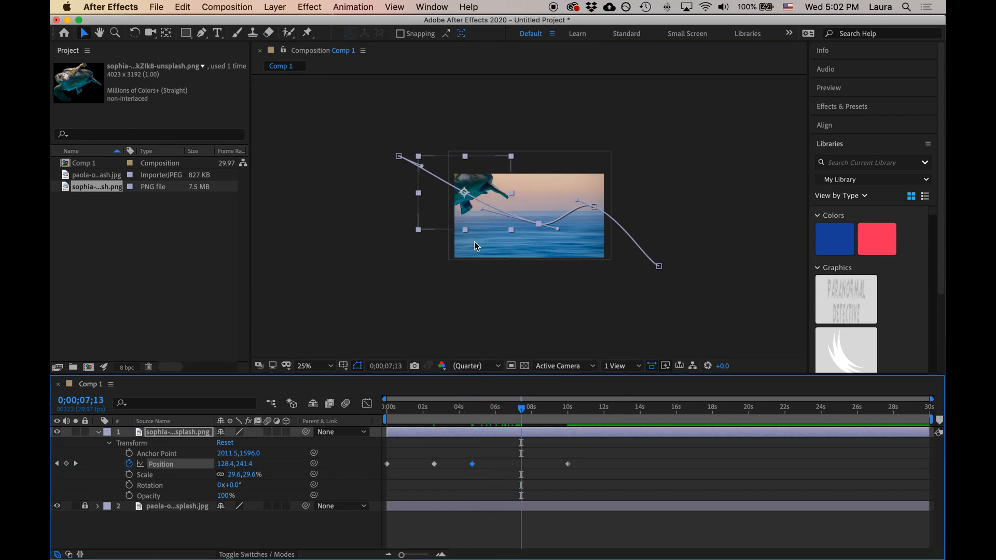
left_click_drag(465, 198, 492, 187)
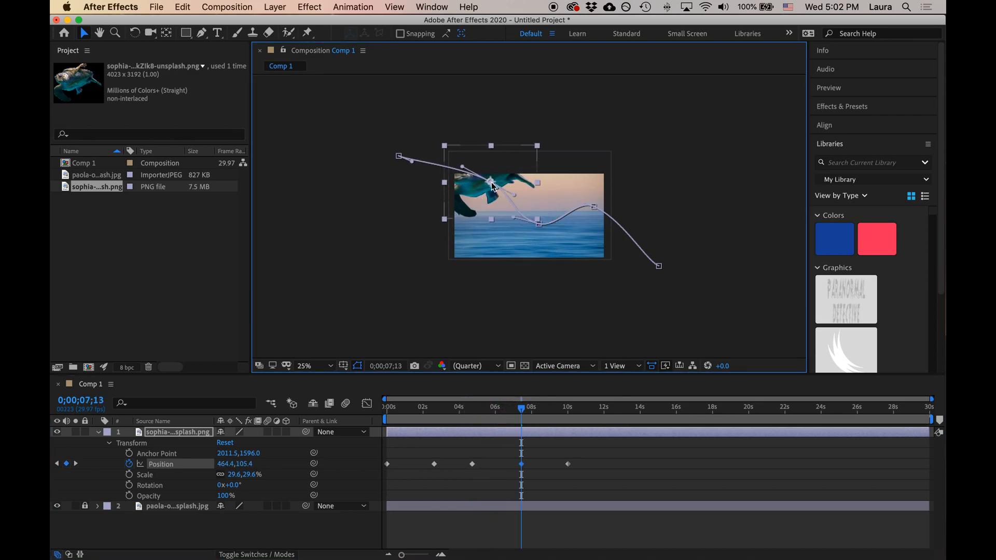
left_click_drag(540, 408, 549, 413)
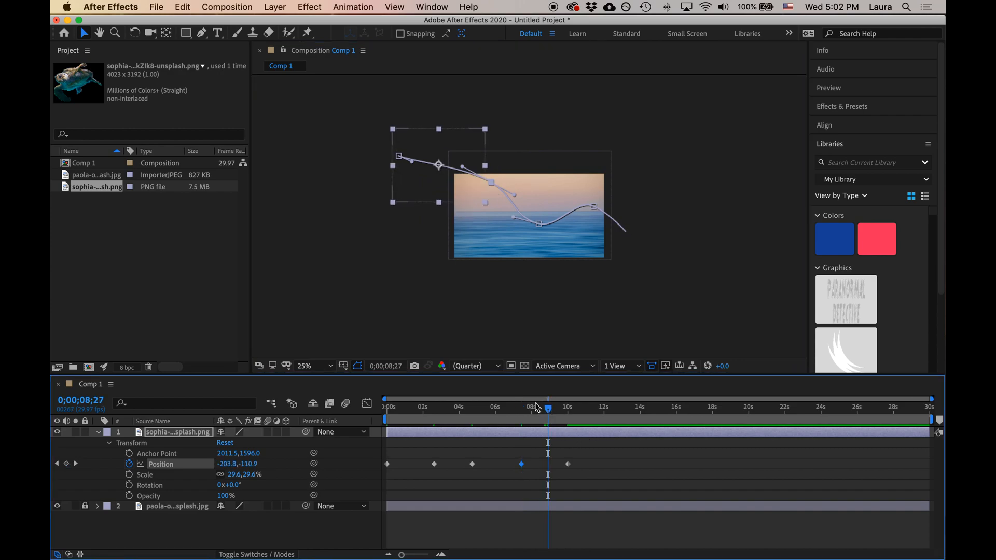
left_click_drag(439, 171, 437, 200)
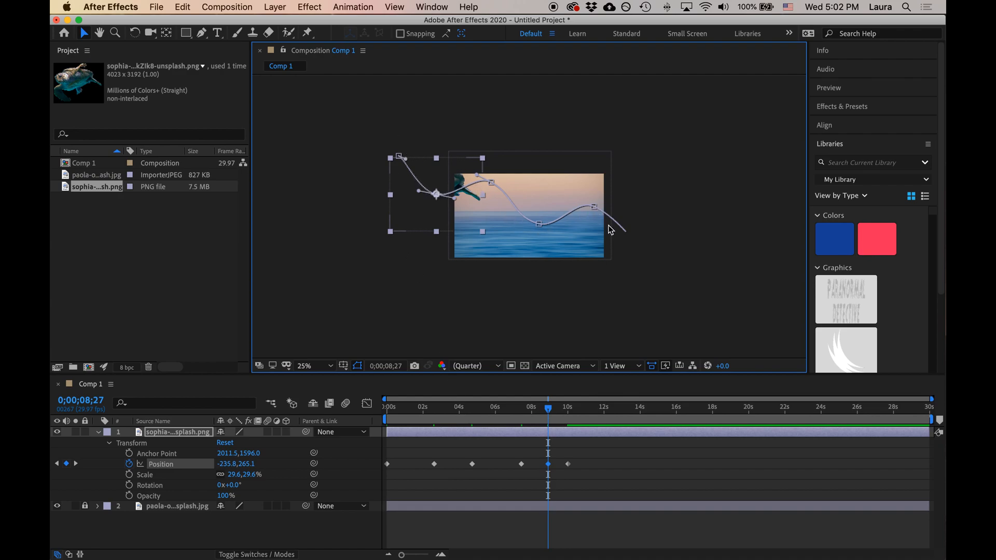
Deselect the turtle layer and preview the wavy animation from the start until past the last keyframe.
left_click_drag(574, 407, 324, 409)
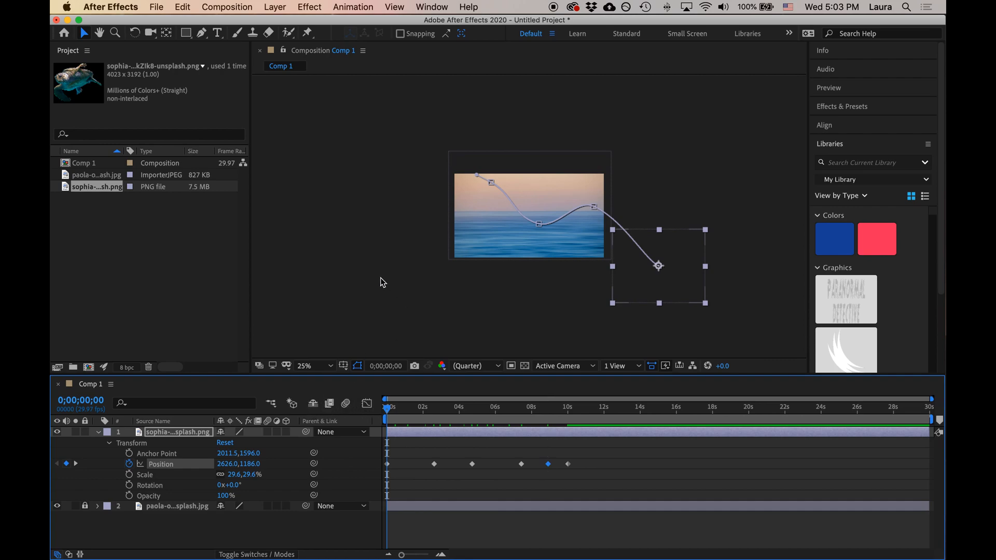
left_click(358, 311)
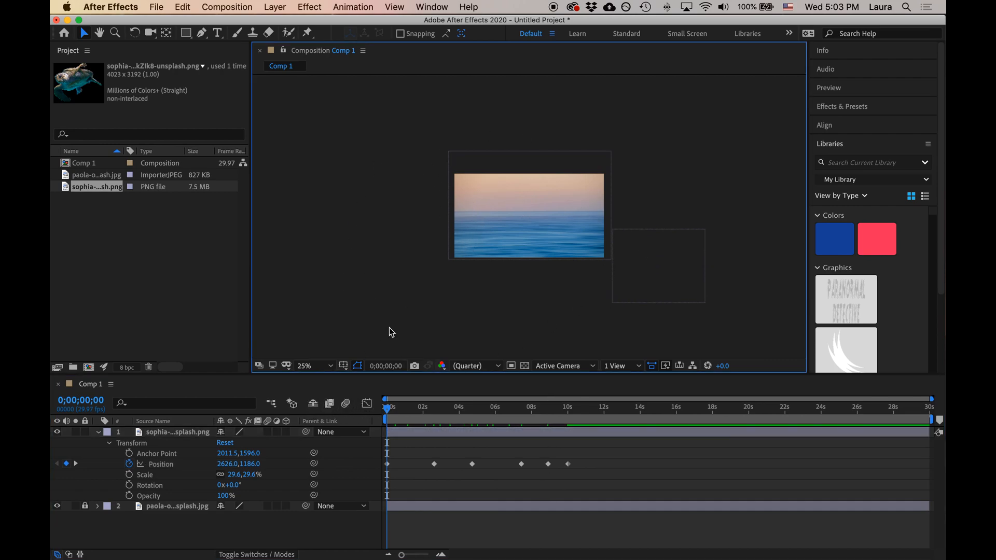
key("space")
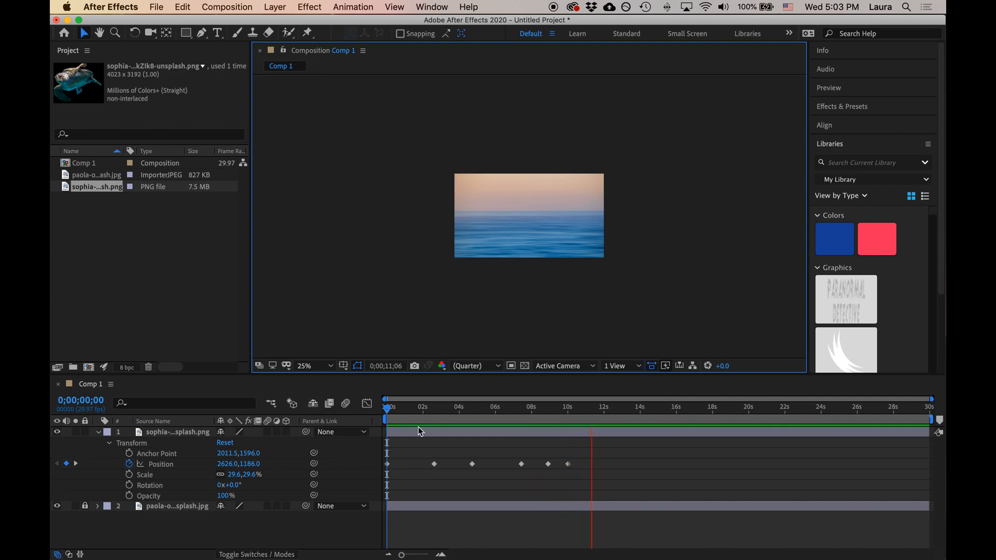
key("space")
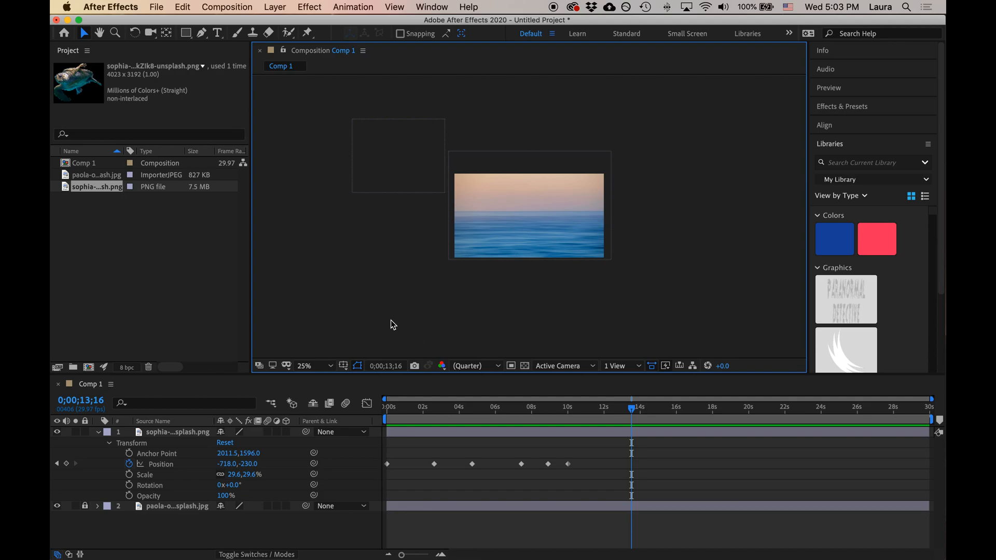
Save the project to the Desktop as turtle-flying.aep.
left_click(156, 7)
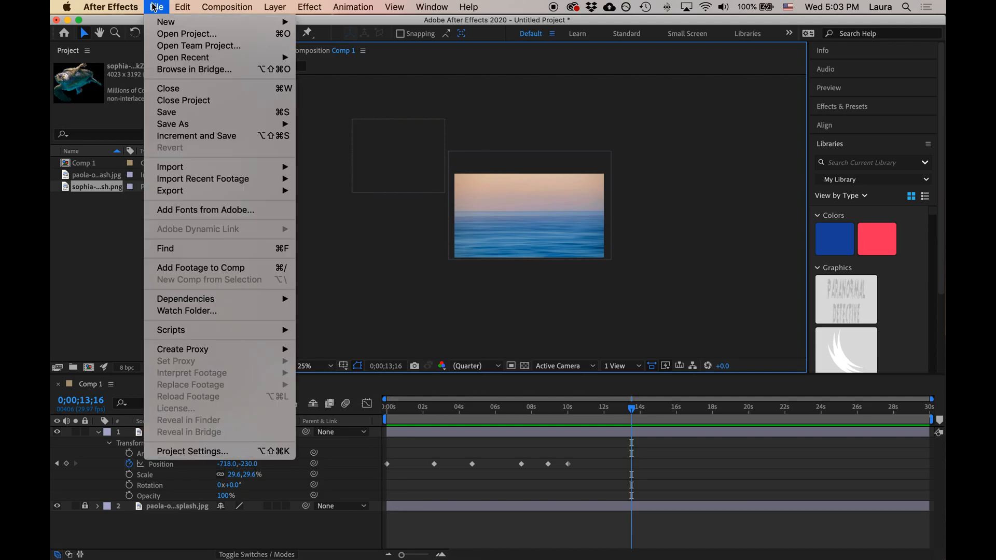
left_click(164, 112)
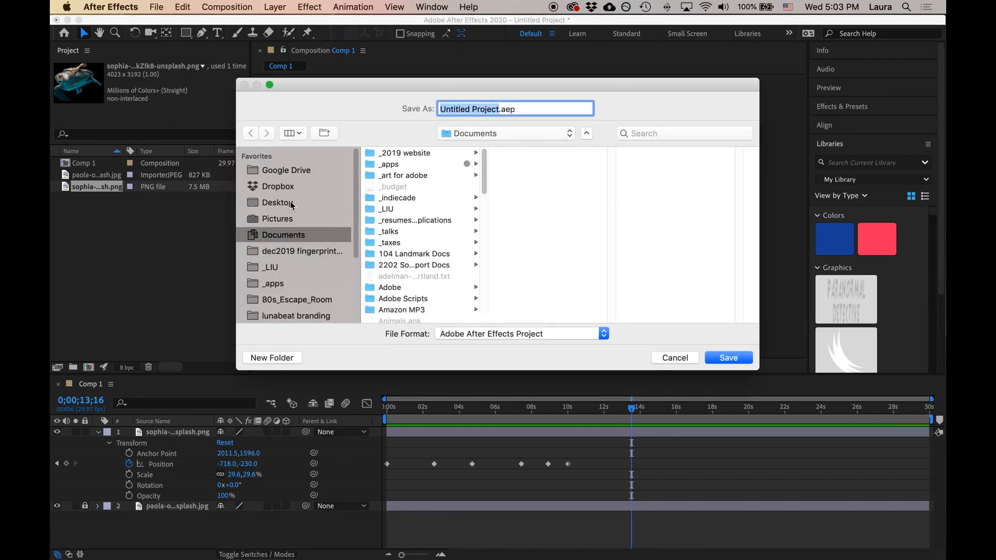
left_click(288, 202)
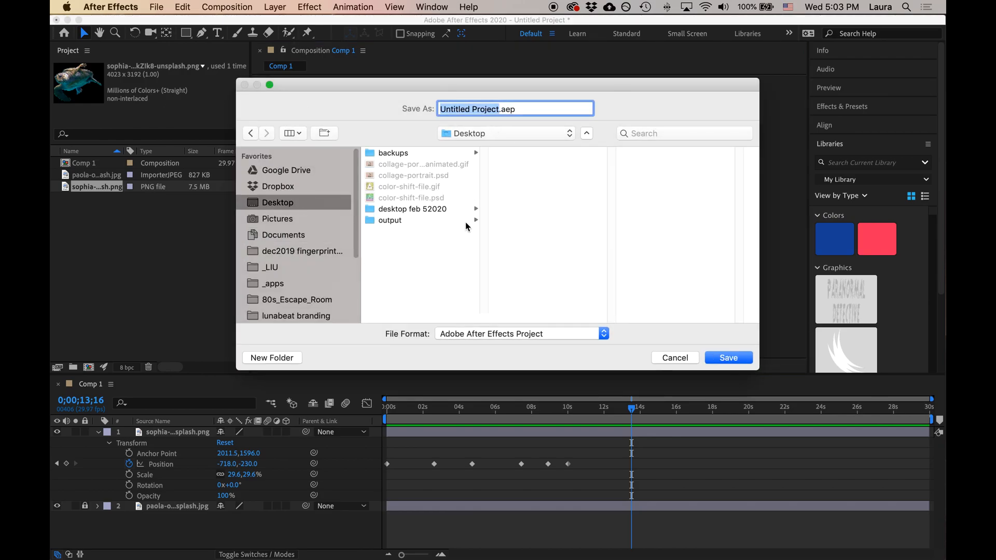
type("turtle0fly")
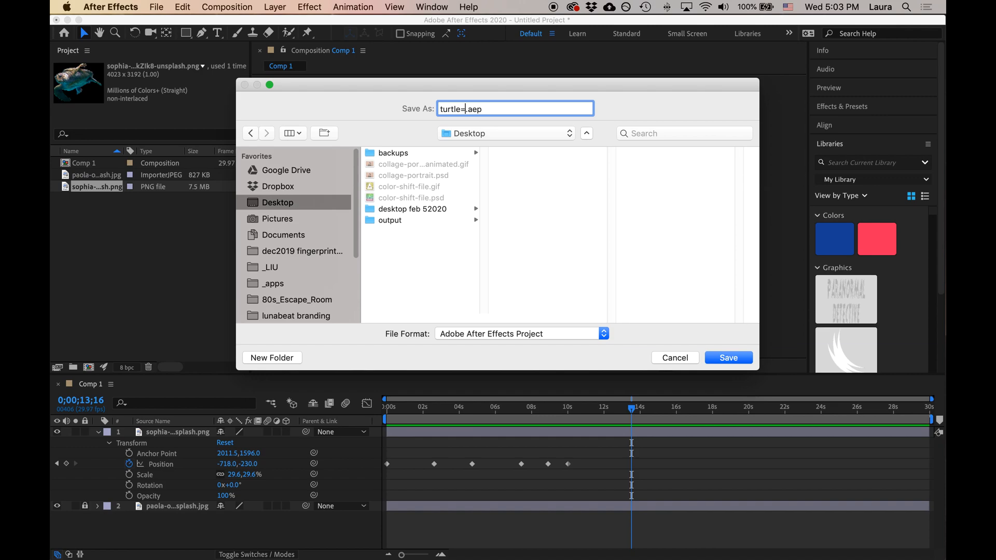
type("ing")
key("BackSpace")
type("-")
key("Return")
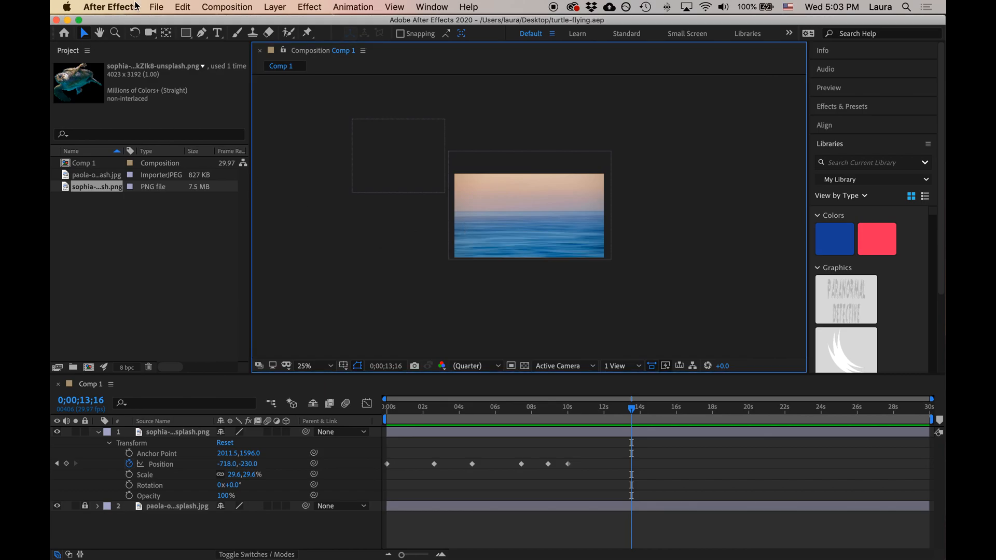
Scrub the composition to 0;00;01;13 and save the changes to the project file.
left_click(182, 6)
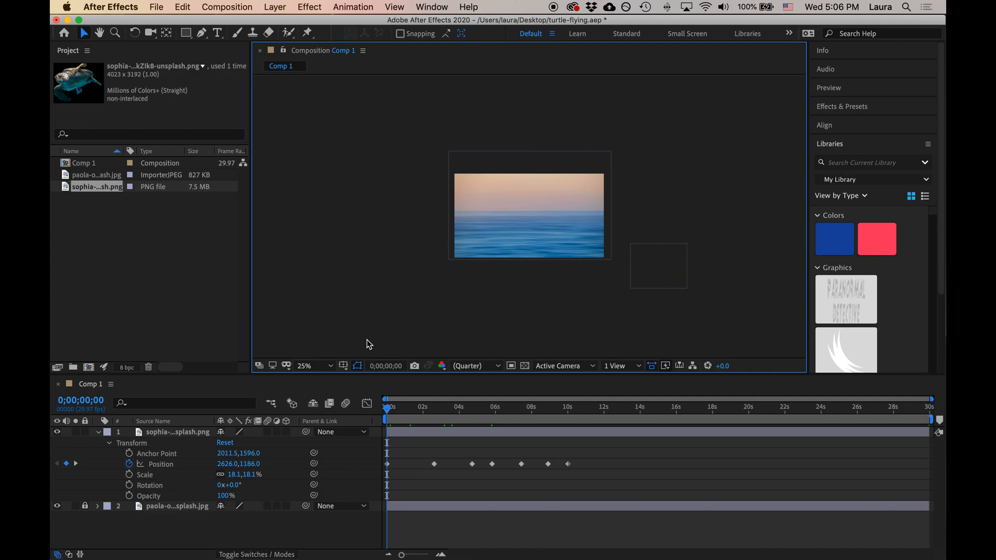
mouse_move(394, 417)
left_mouse_down()
mouse_move(517, 421)
mouse_move(413, 421)
left_mouse_up()
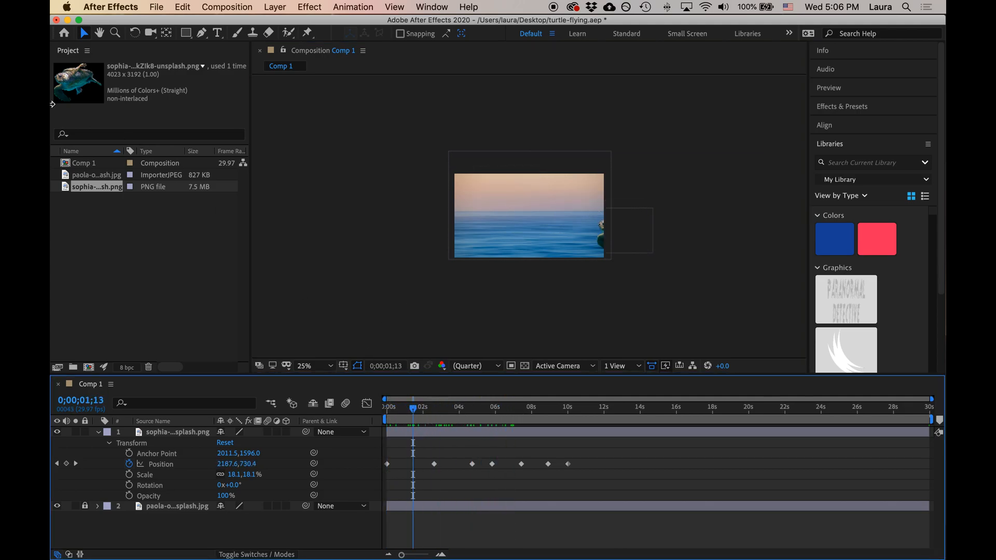
left_click(156, 7)
left_click(155, 111)
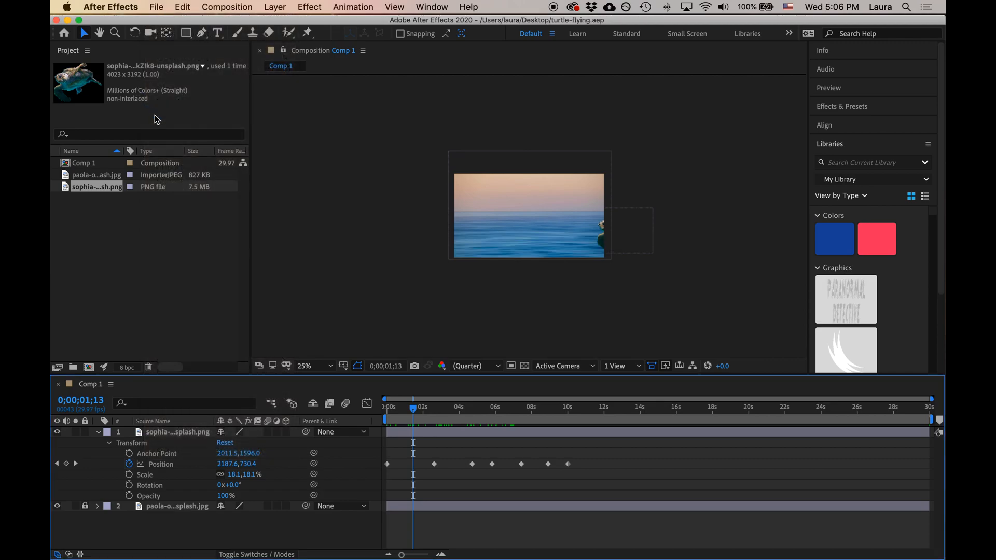
left_click(111, 7)
left_click(108, 7)
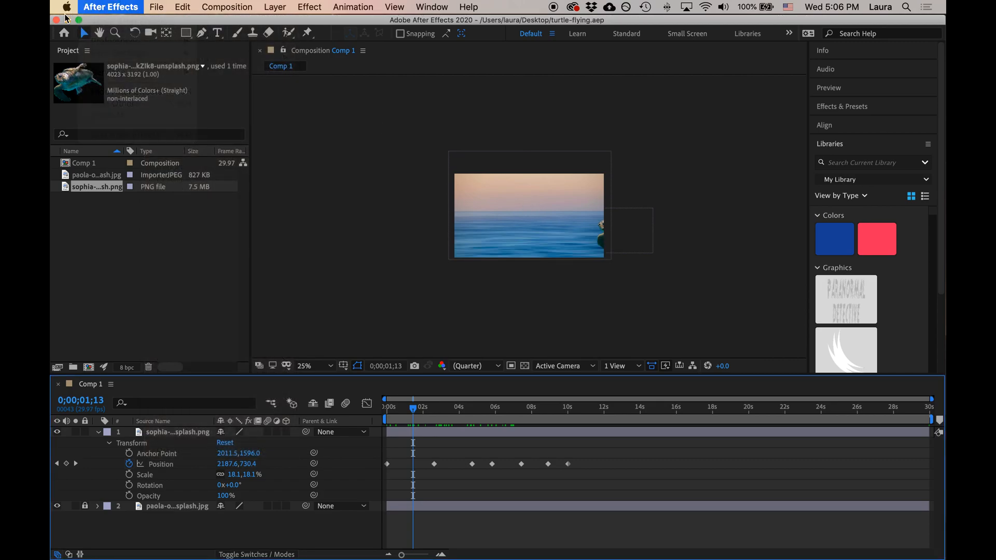
Close the turtle-flying.aep project and the remaining empty project window.
left_click(57, 20)
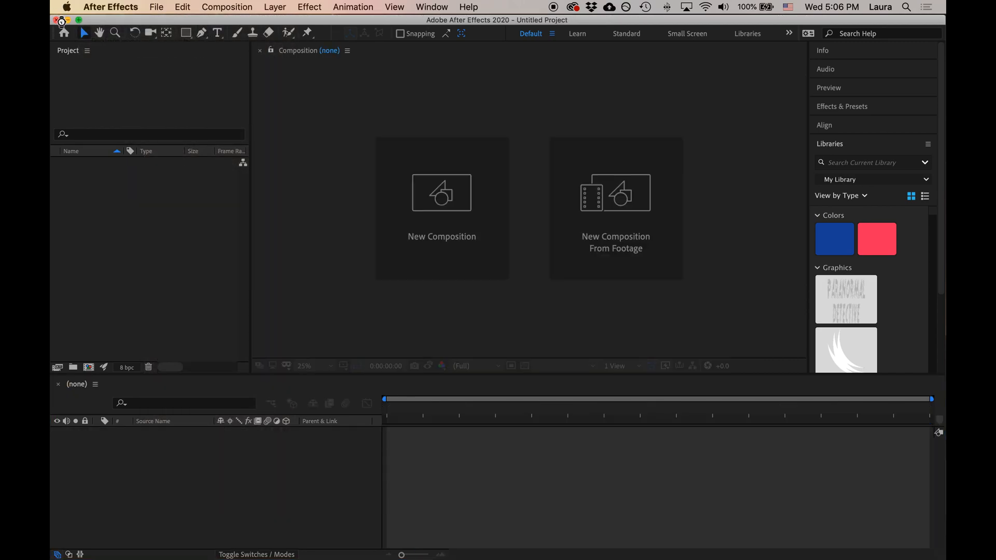
left_click(58, 21)
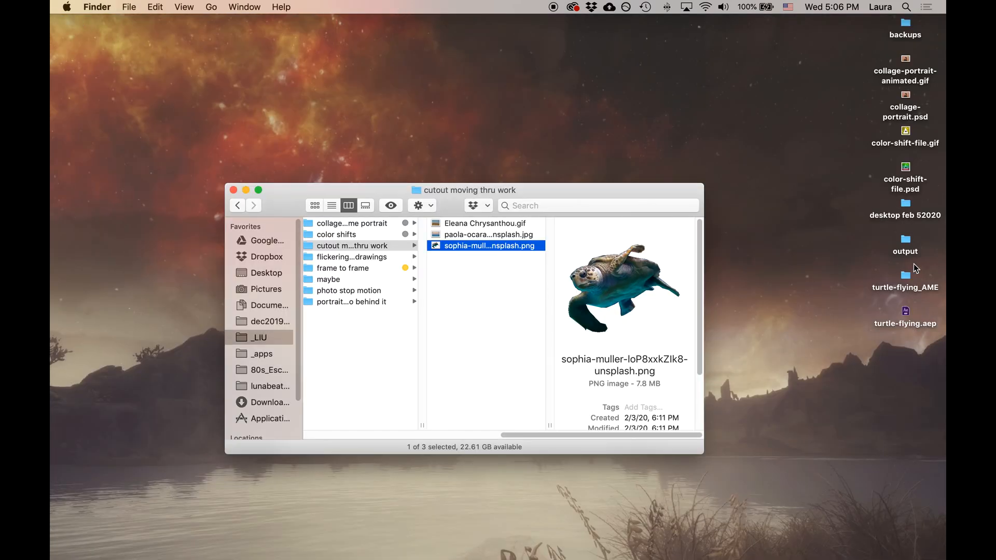
Preview the example GIF of the road scene in the "cutout moving thru work" folder.
left_click(498, 225)
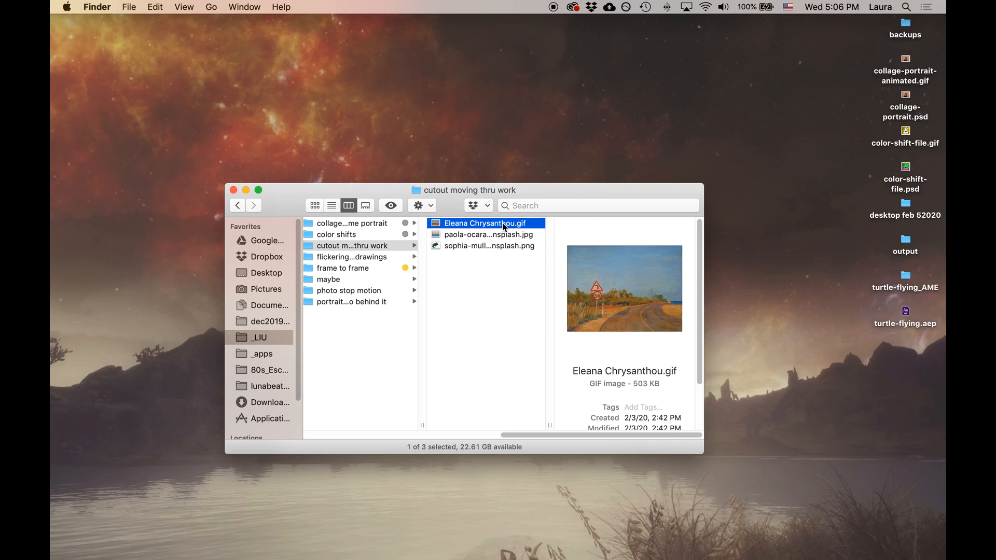
left_click(391, 205)
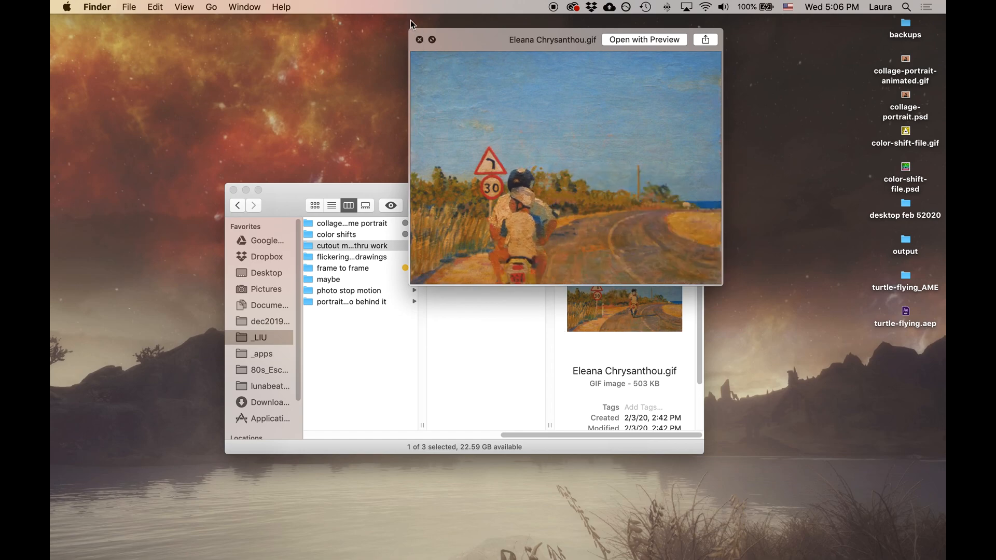
left_click(419, 39)
Switch to Photoshop and open the ocean JPG and the turtle PNG from the "cutout moving thru work" folder.
left_click(924, 135)
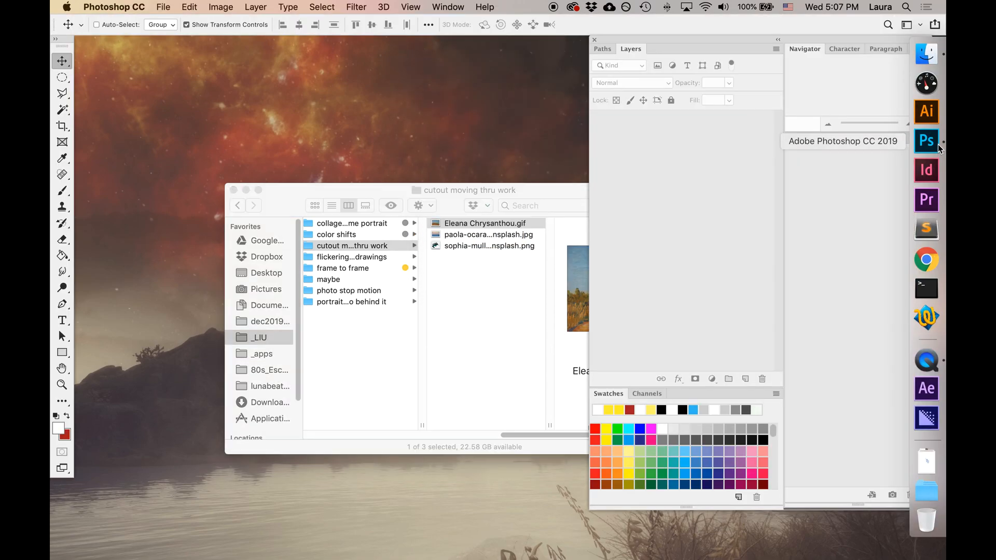
left_click(503, 261)
left_click(489, 234)
left_click(489, 246, "shift")
left_click_drag(489, 245, 928, 137)
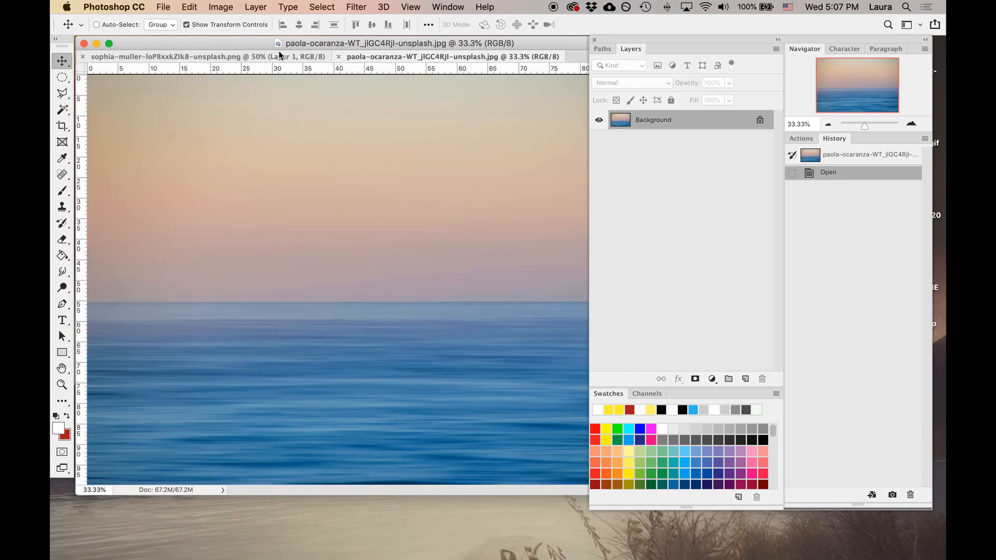
Resize the ocean photo to a width of 900 pixels.
left_click(215, 7)
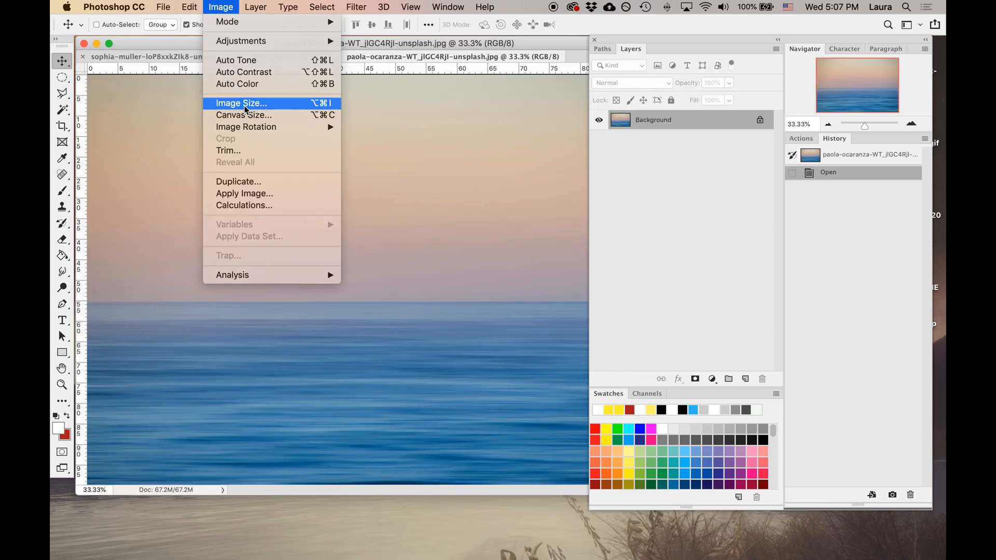
left_click(241, 100)
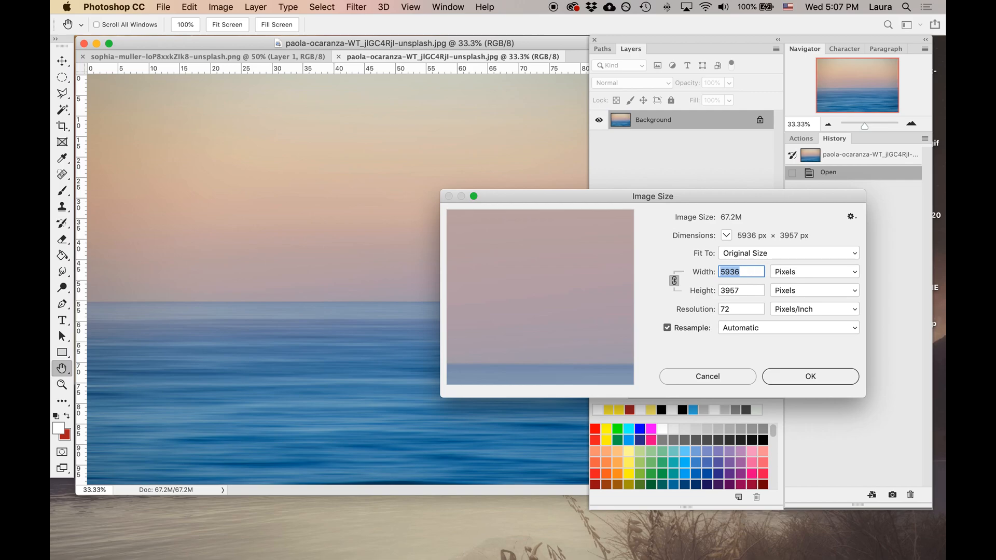
type("900")
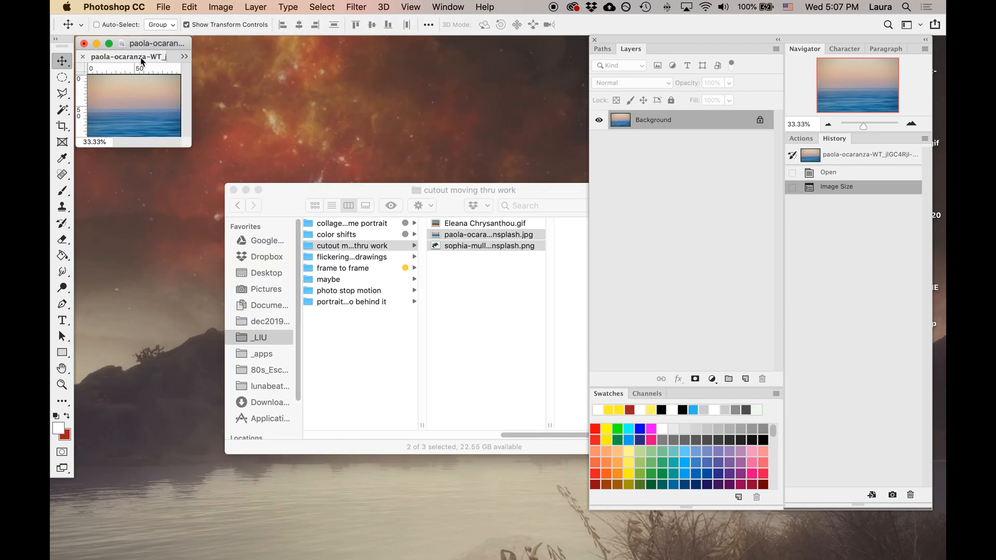
Float the ocean photo in its own window and enlarge that window to show the image at 200%.
left_click_drag(142, 62, 174, 135)
left_click_drag(216, 223, 534, 440)
key("super+equal")
left_click(911, 124)
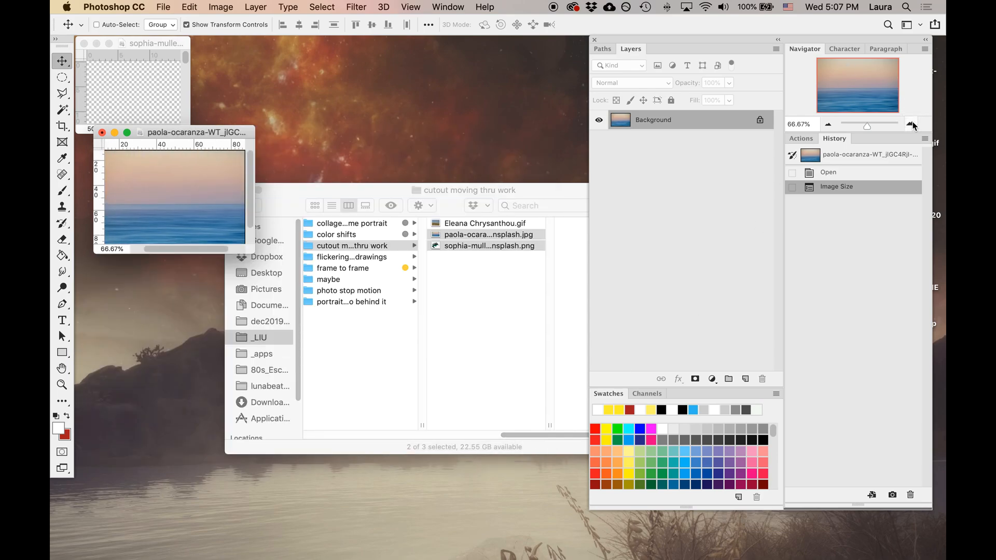
left_click(912, 124)
left_click(911, 124)
left_click_drag(252, 252, 567, 519)
Resize the turtle image to 900 pixels wide.
left_click(156, 98)
left_click(221, 7)
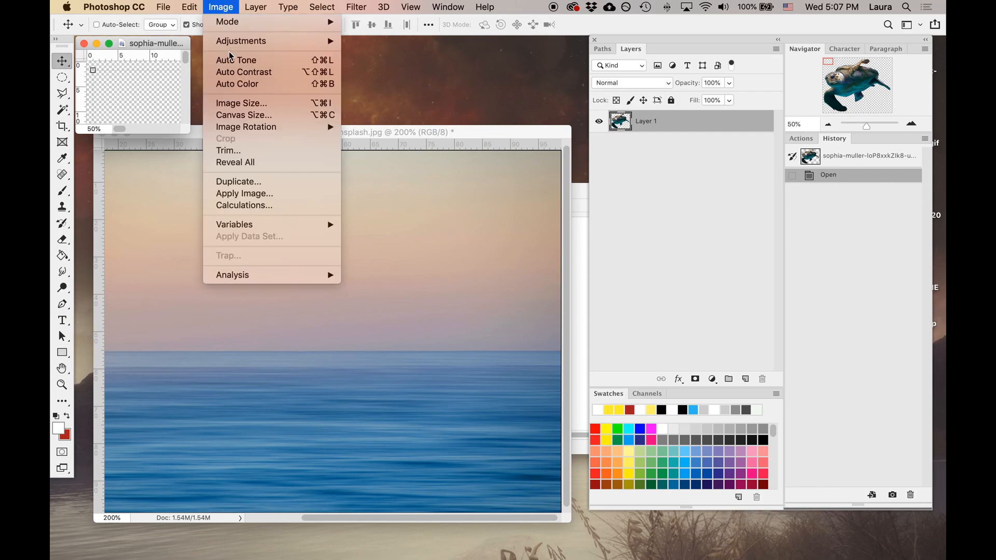
left_click(239, 104)
type("900")
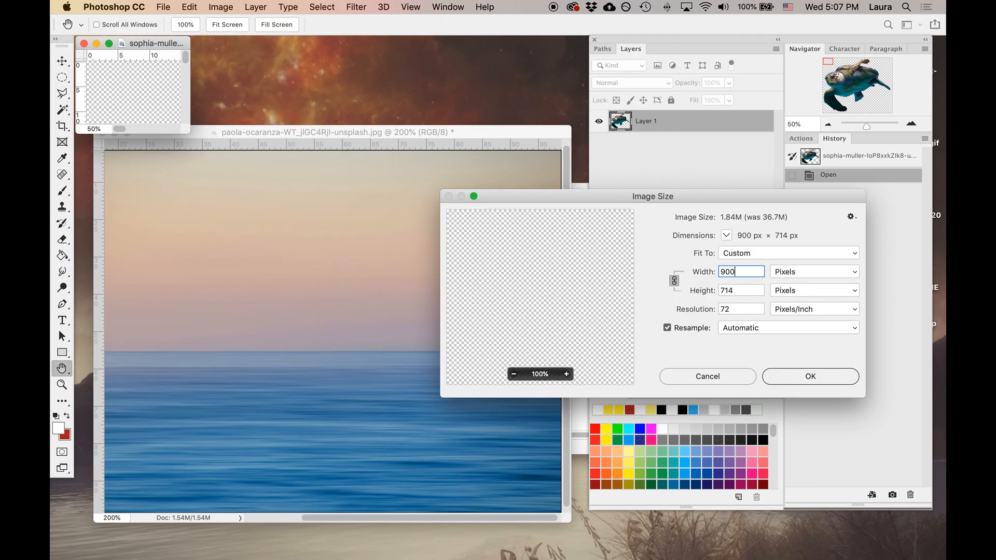
key("Return")
Copy the turtle cutout into the ocean photo as a new layer and shift it up and slightly left.
key("v")
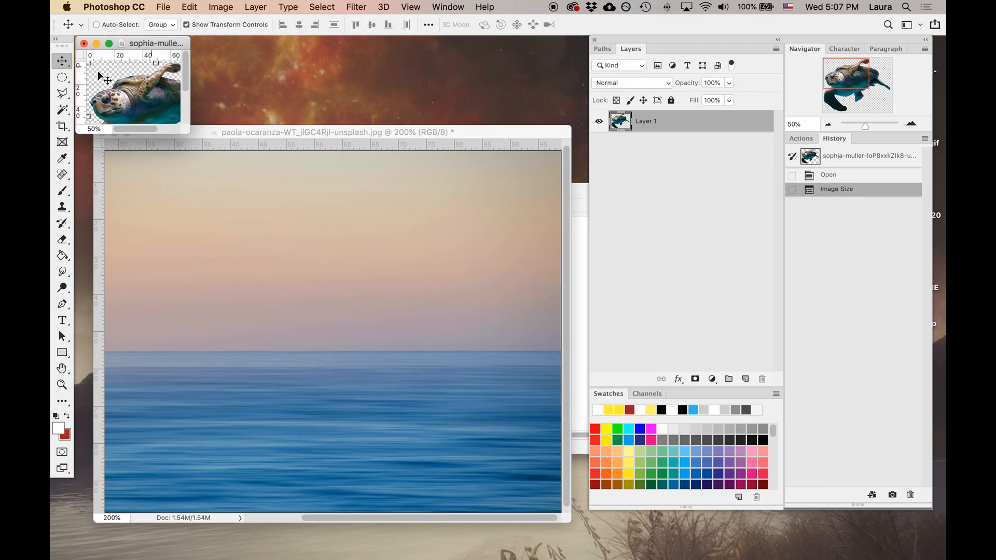
mouse_move(367, 131)
left_mouse_down()
mouse_move(422, 137)
mouse_move(360, 121)
mouse_move(370, 119)
left_mouse_up()
left_click(121, 88)
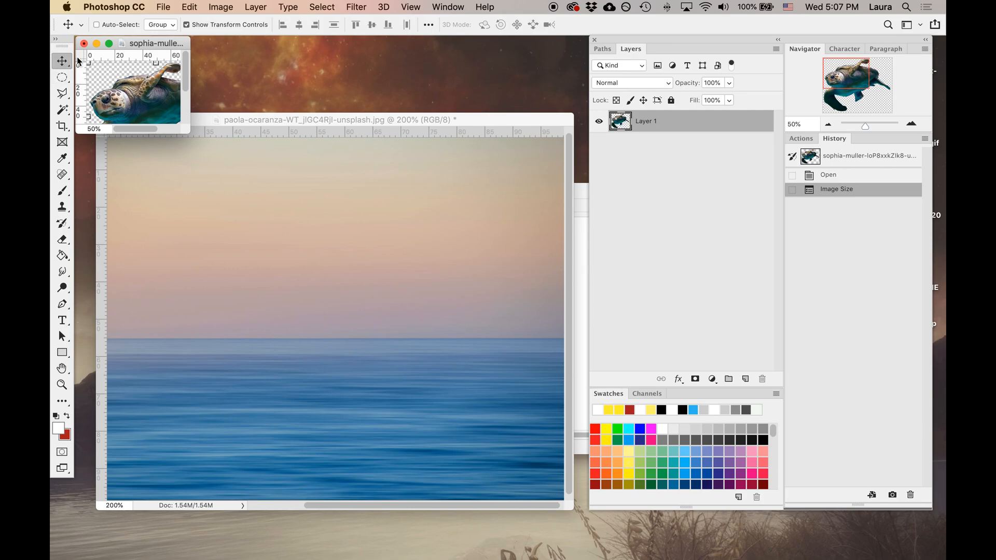
left_click_drag(150, 89, 363, 265)
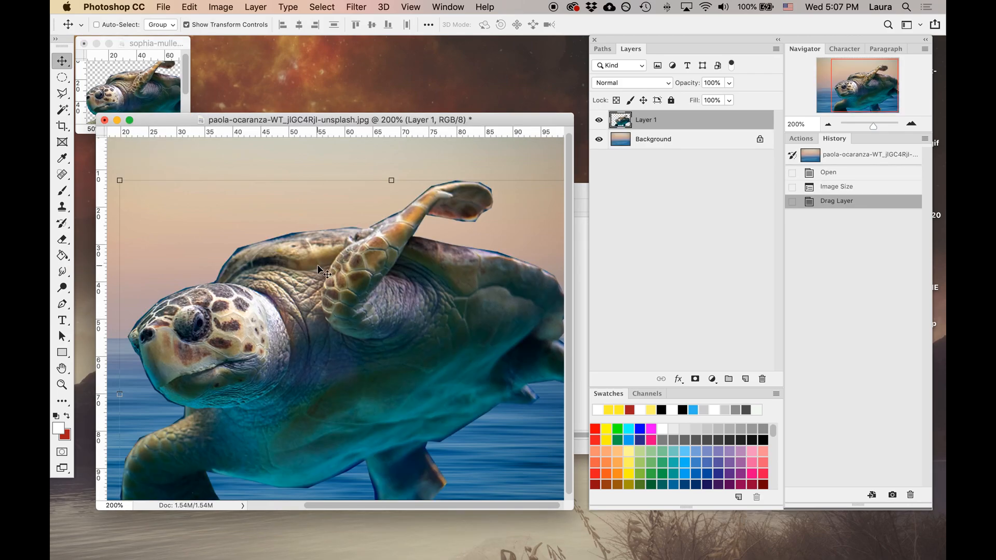
left_click_drag(582, 516, 617, 540)
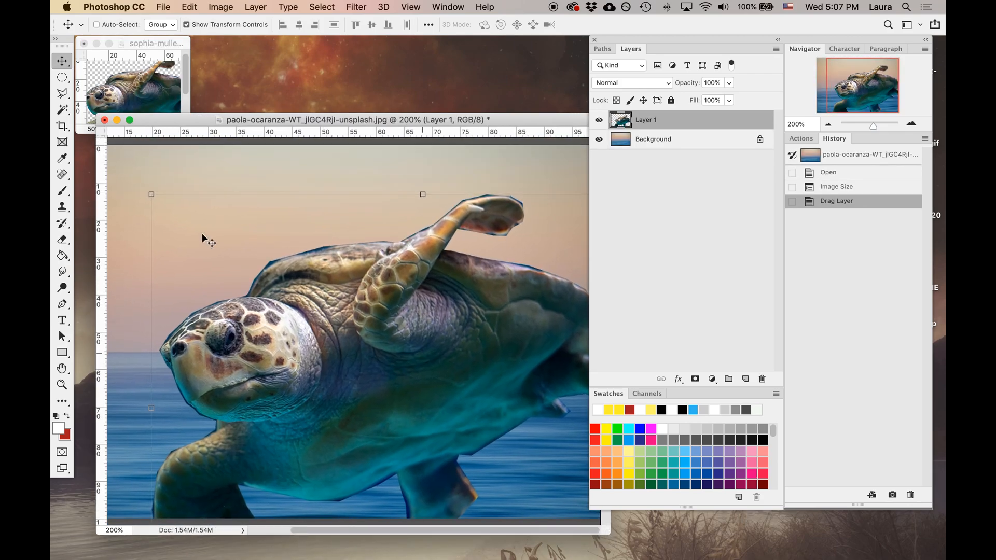
left_click_drag(288, 309, 285, 275)
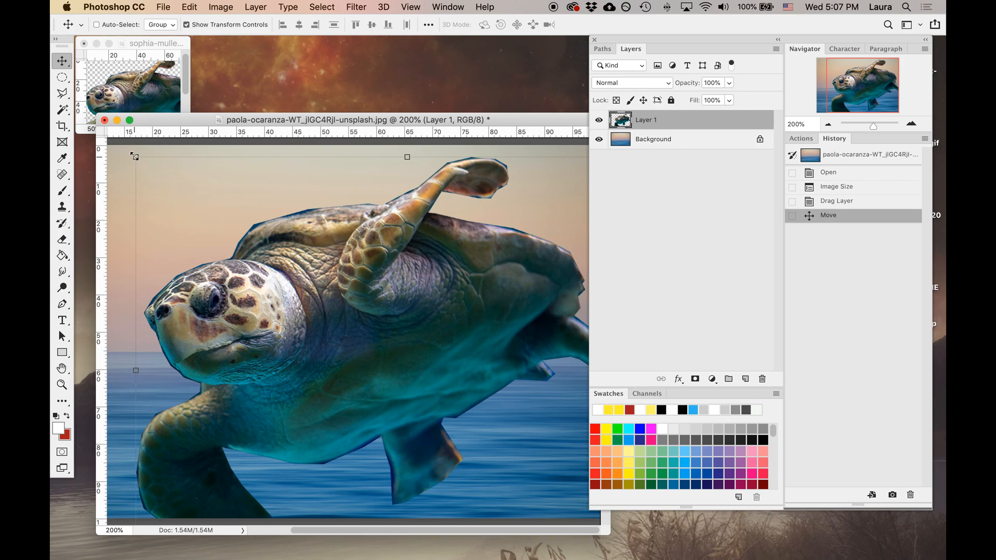
Scale the turtle layer proportionally to about 49% and position it over the horizon in the right half of the photo.
left_click_drag(134, 157, 412, 333)
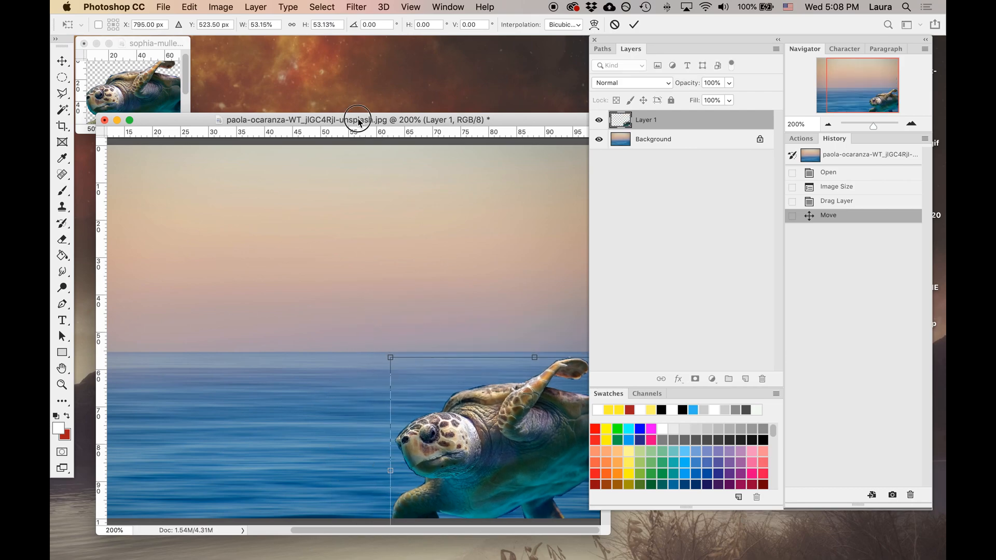
left_click_drag(360, 123, 318, 80)
left_click_drag(483, 414, 389, 267)
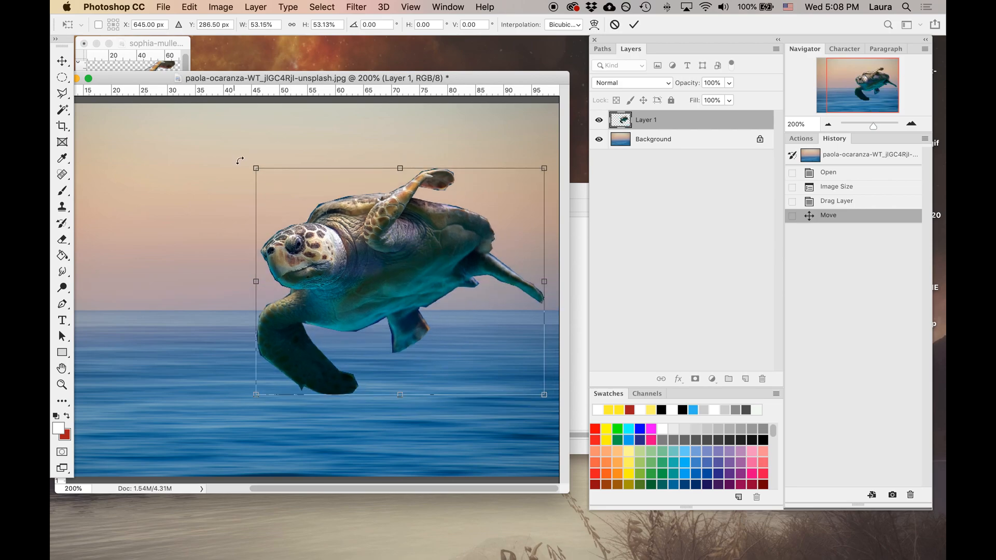
left_click_drag(256, 167, 277, 185)
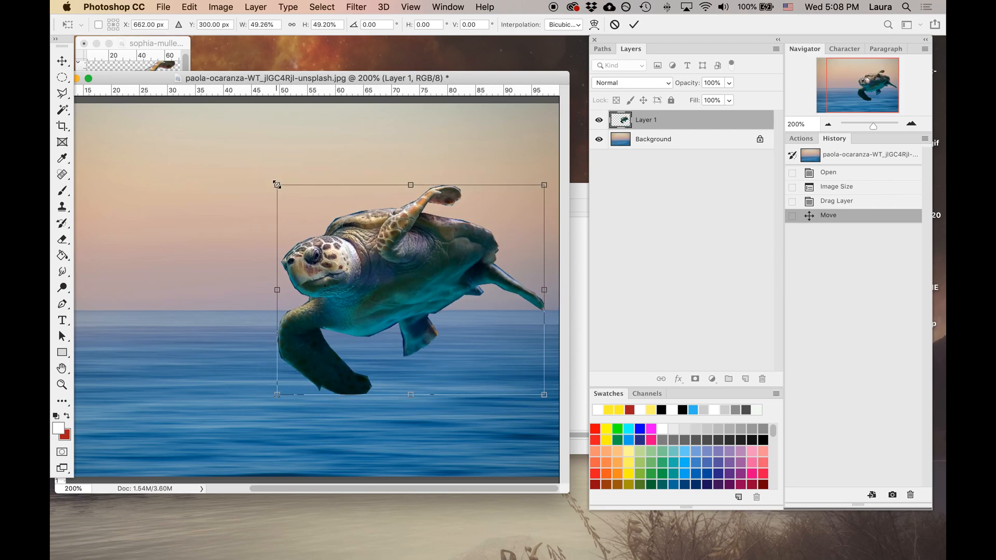
key("Return")
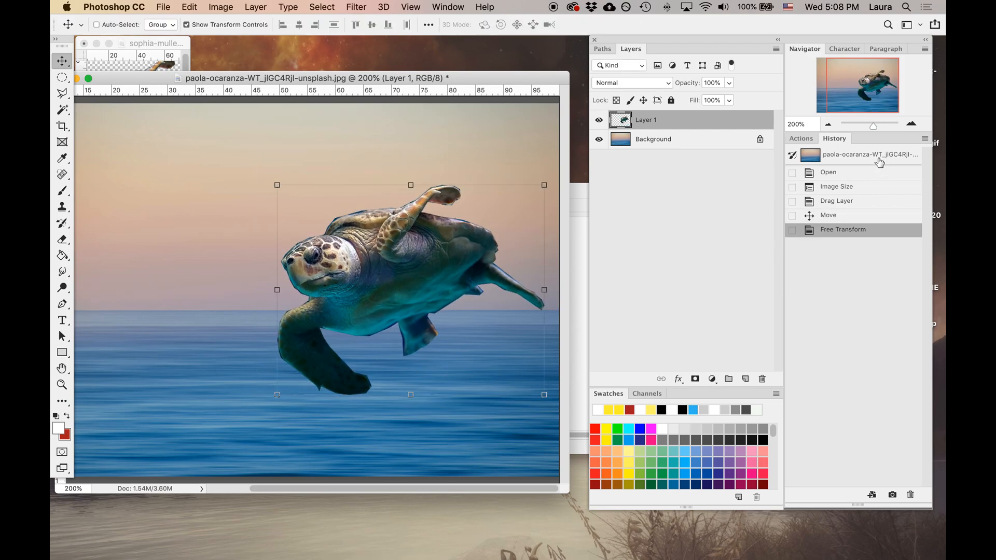
Show the composite at 100% and close the separate turtle source image.
left_click(827, 124)
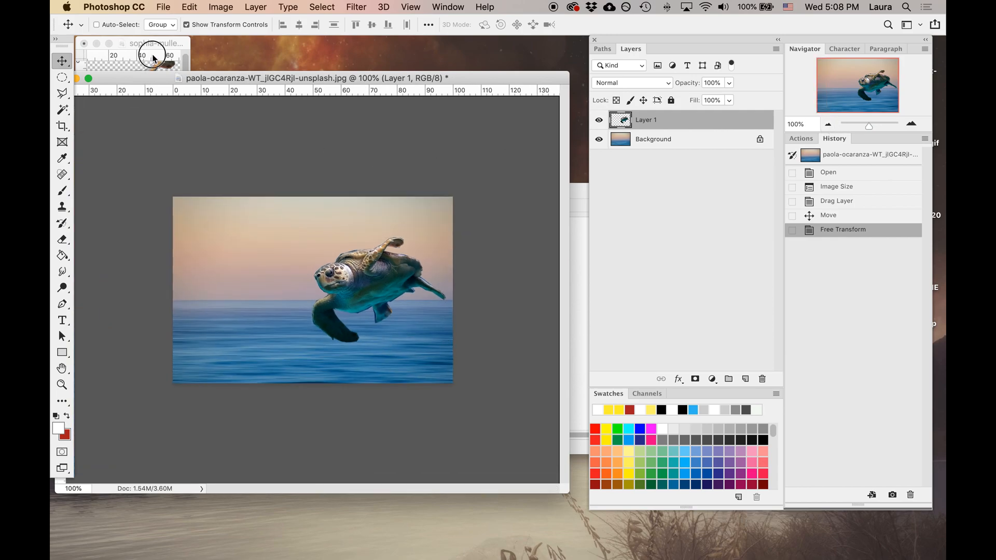
left_click(84, 43)
left_click(451, 204)
left_click_drag(319, 77, 366, 65)
Save the layered composite to the Desktop in Photoshop format as turtle-fly-2.psd.
left_click(195, 3)
mouse_move(165, 7)
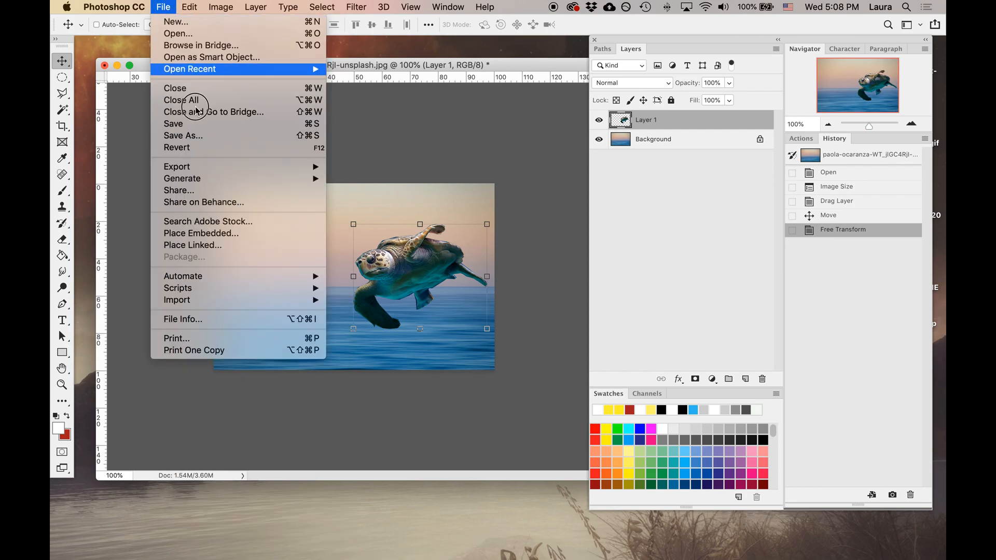
left_click(201, 136)
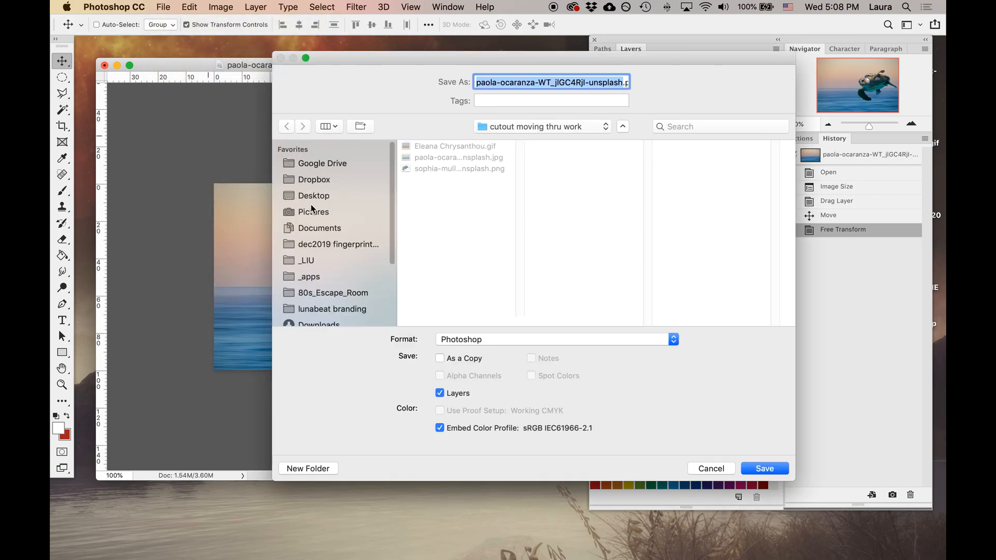
left_click(334, 197)
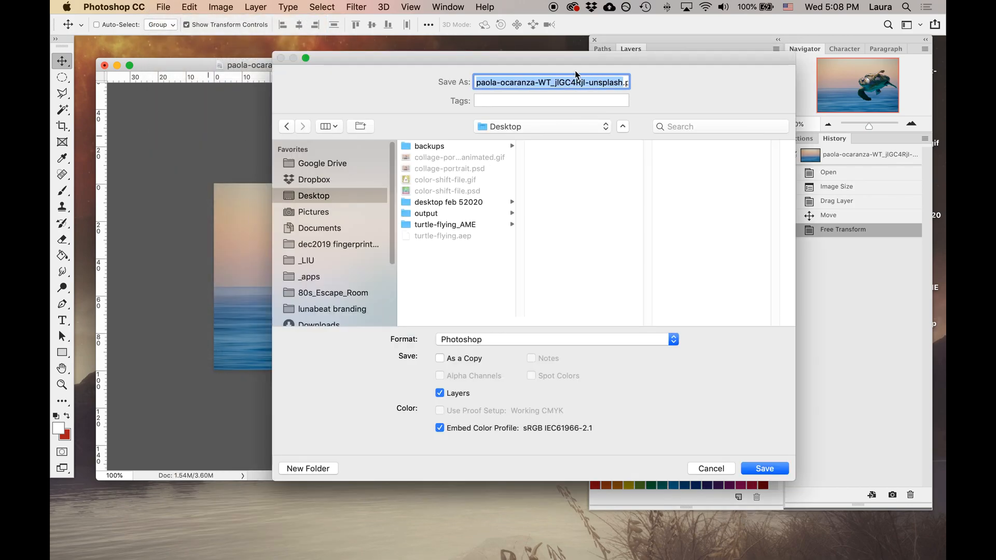
type("turtle-fly-.psd")
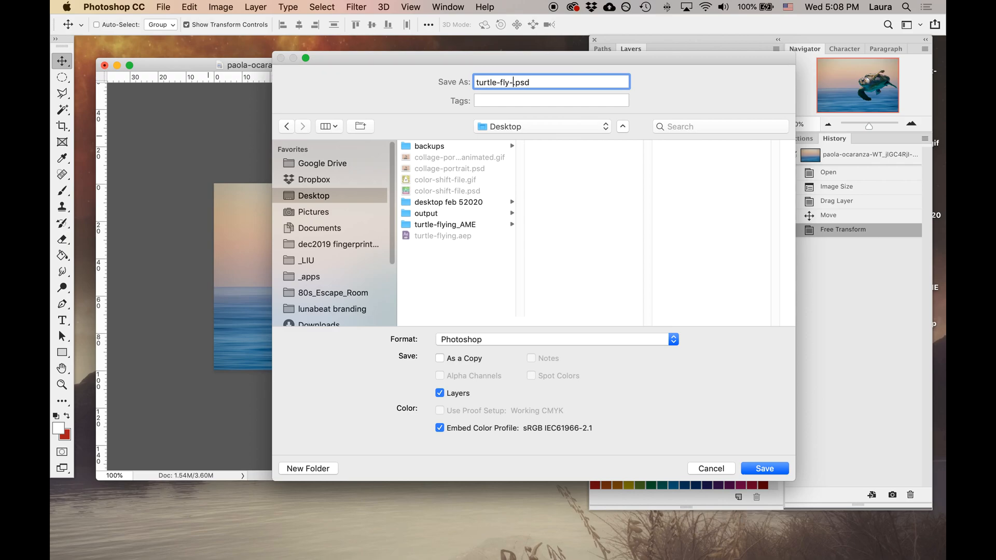
key("Return")
key("Return")
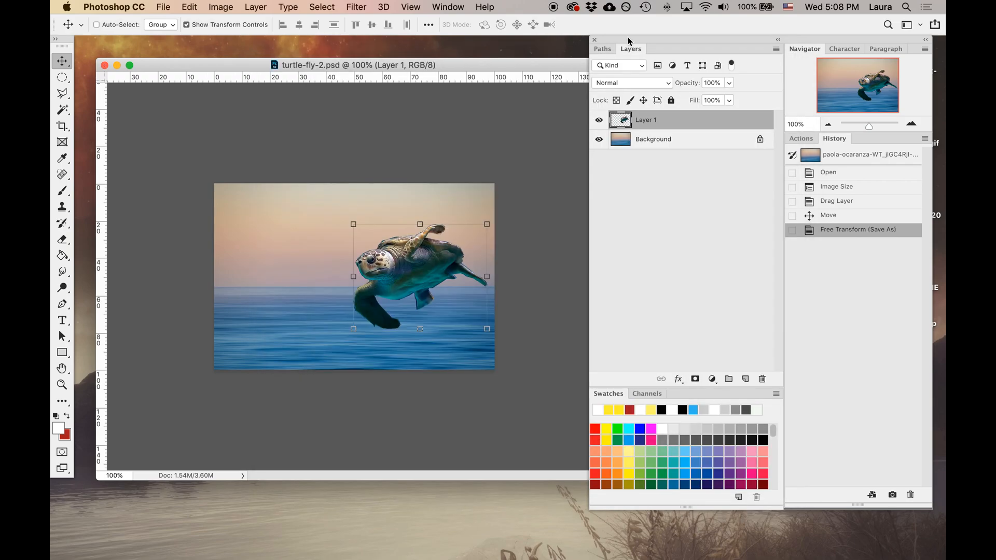
Rename the cutout layer to "turtle" and move it completely off the canvas beyond the lower right side.
double_click(643, 120)
type("turtle")
key("Return")
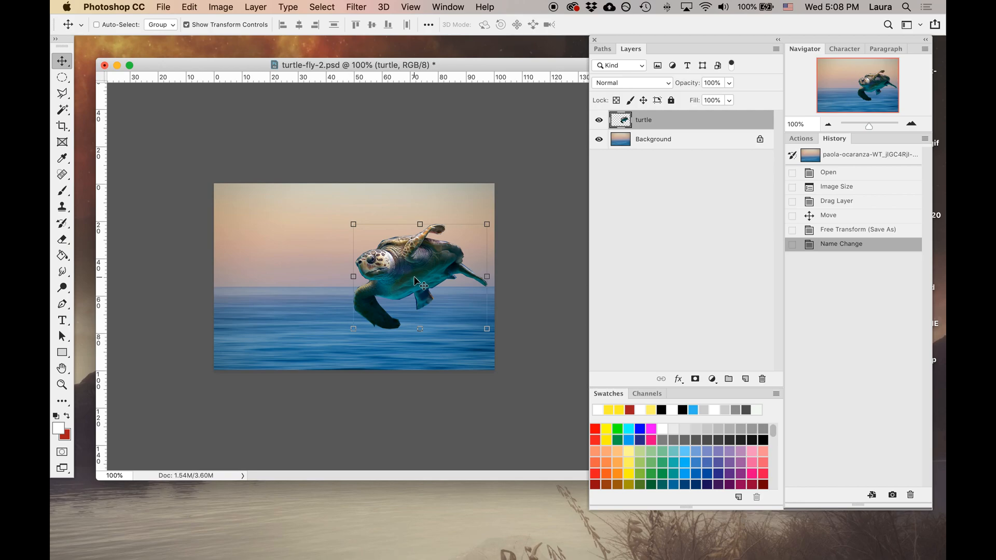
left_click_drag(411, 278, 548, 328)
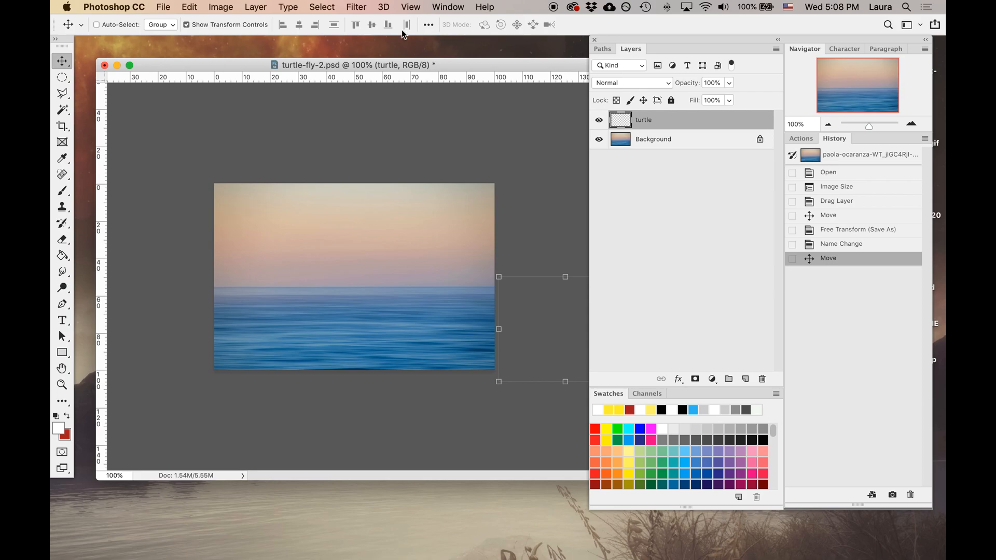
Create a video timeline for the document and convert it to a frame animation, keeping the Timeline clear of the canvas.
left_click(447, 7)
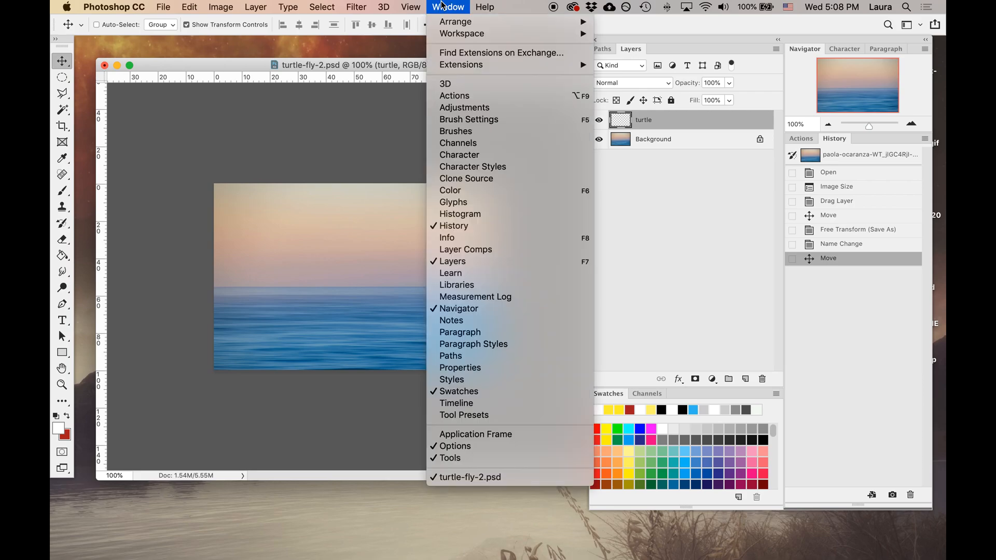
left_click(473, 404)
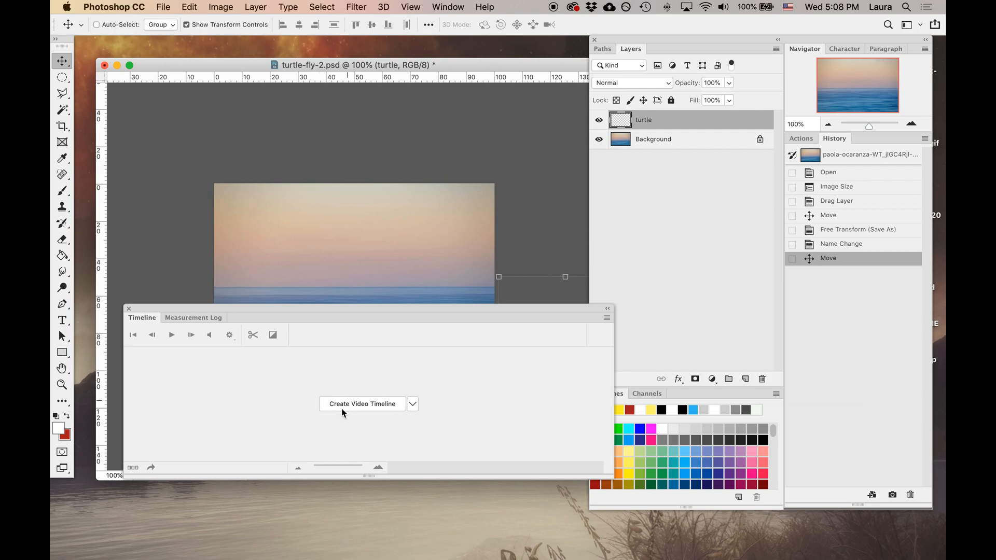
left_click(371, 410)
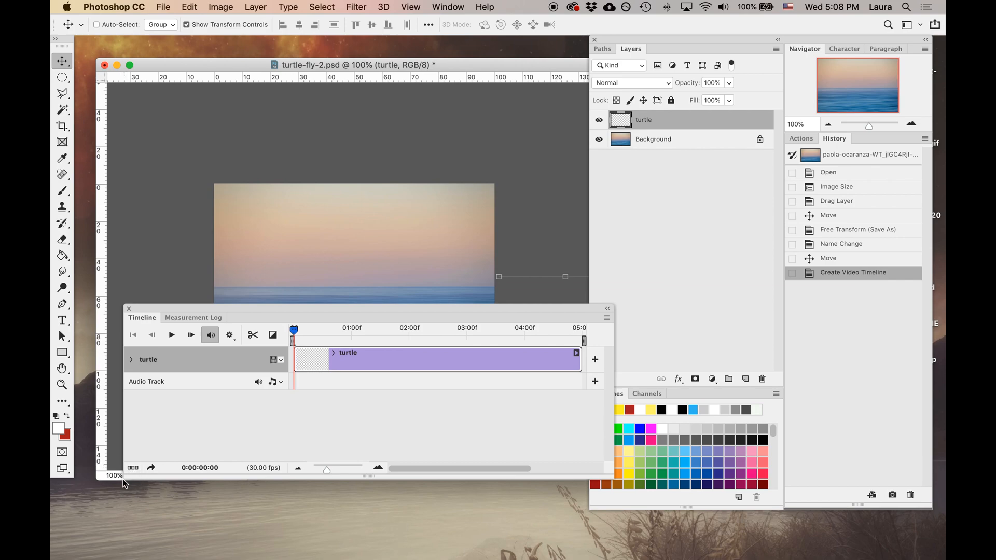
left_click(136, 471)
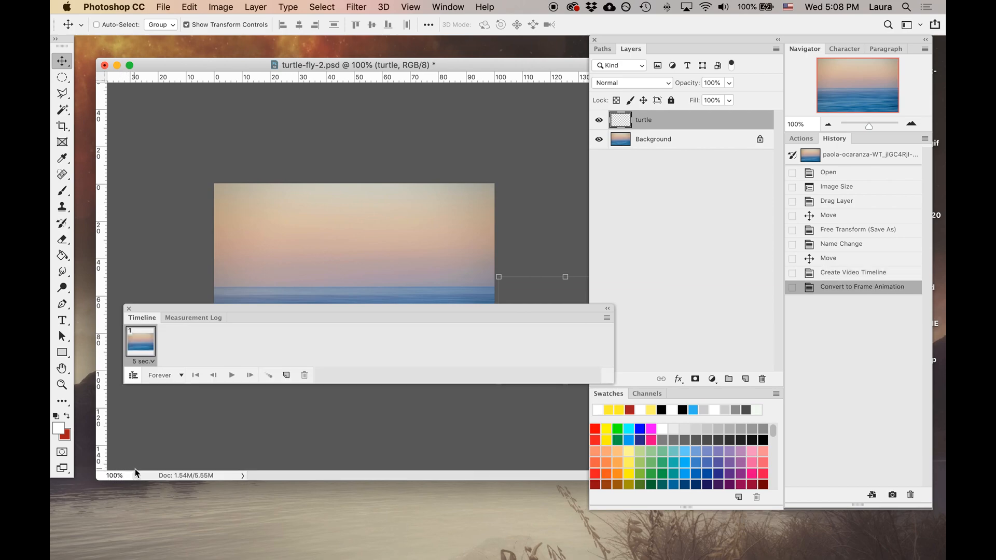
left_click_drag(338, 306, 377, 408)
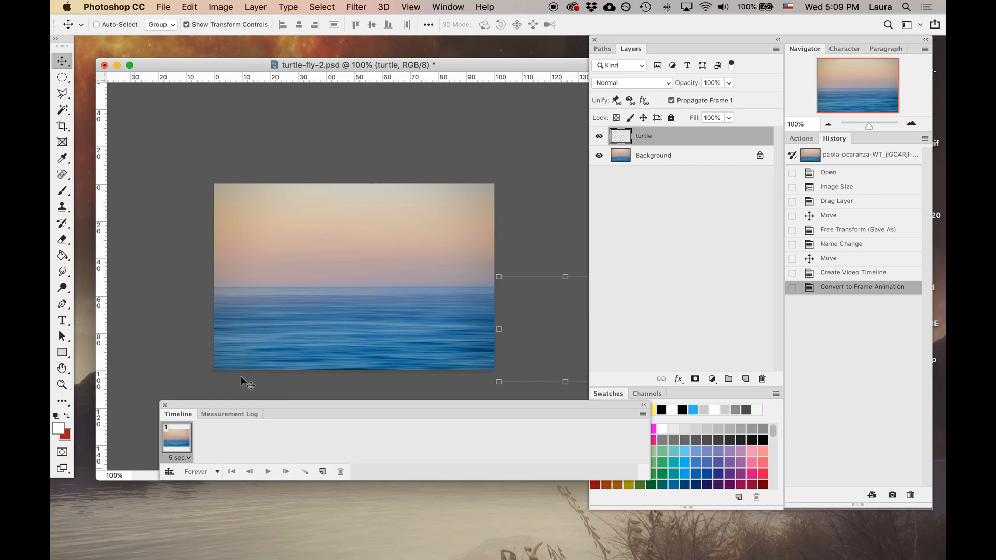
left_click_drag(288, 66, 283, 50)
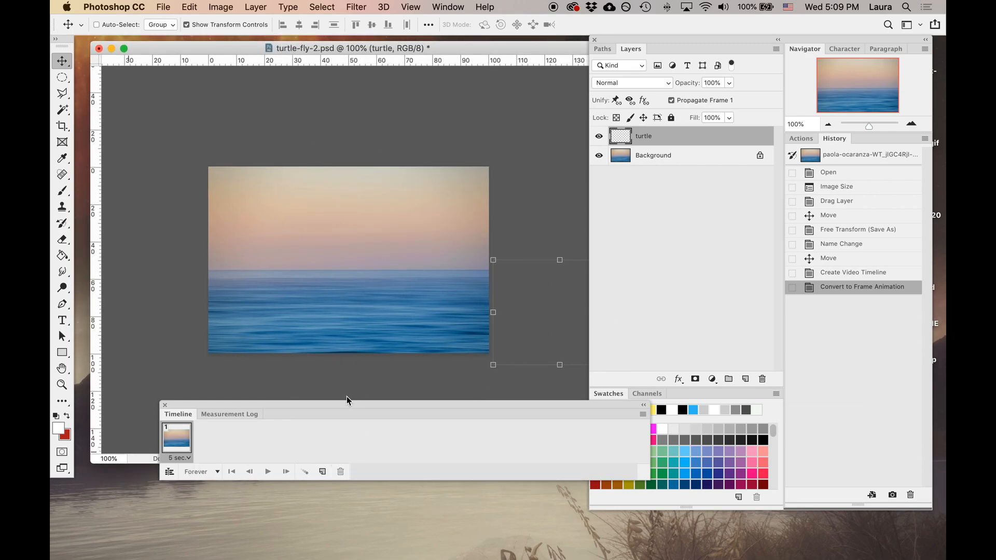
Duplicate the first animation frame until the timeline holds 11 frames.
left_click(323, 472)
left_click(324, 472)
left_click(323, 472)
left_click(324, 472)
left_click(324, 472)
left_click(324, 472)
left_click(324, 472)
left_click(323, 472)
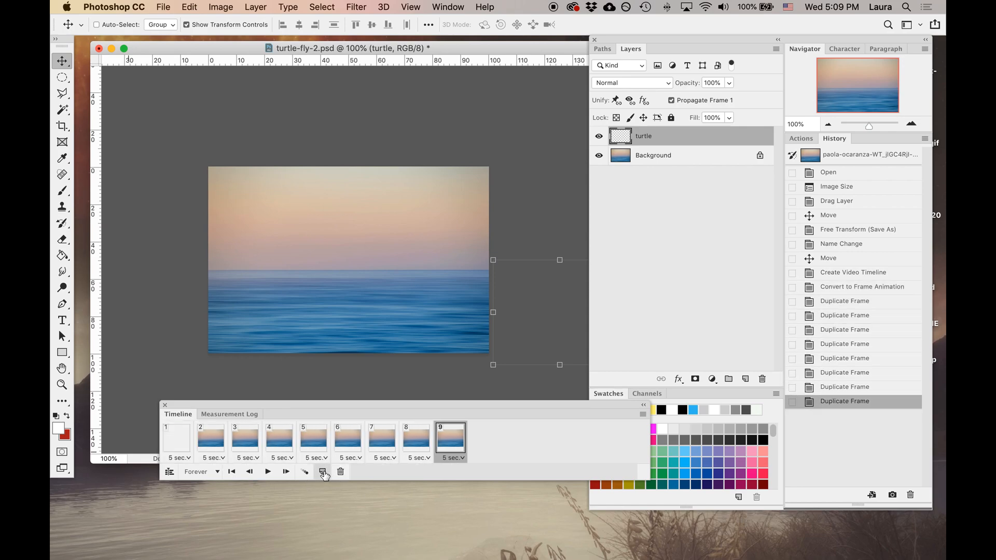
left_click(324, 472)
left_click(324, 472)
In frame 11, move the turtle completely off the canvas beyond its upper left corner and compare it with frame 1.
left_click_drag(544, 315, 139, 193)
left_click(177, 444)
left_click(514, 441)
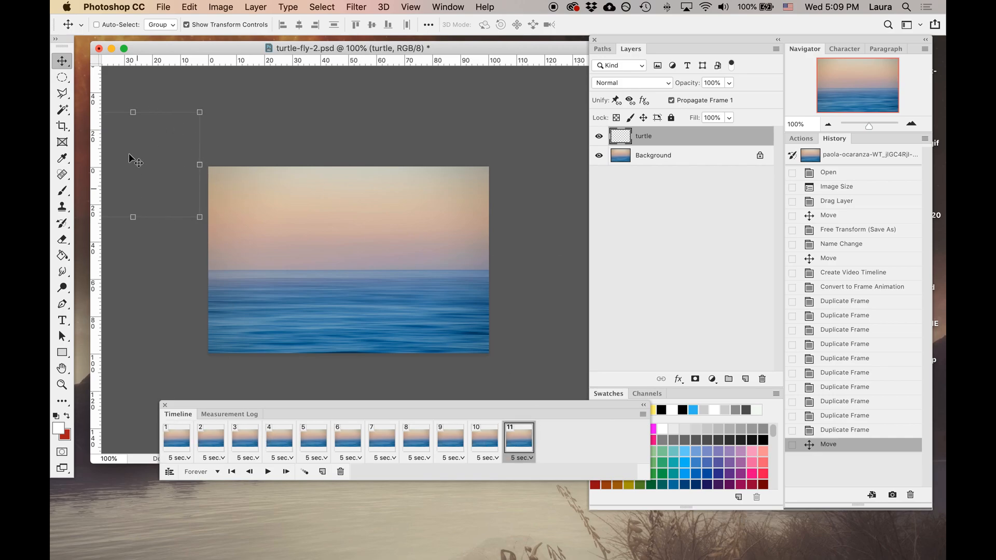
Tween the turtle's movement across frames 1 to 11.
left_click(177, 445)
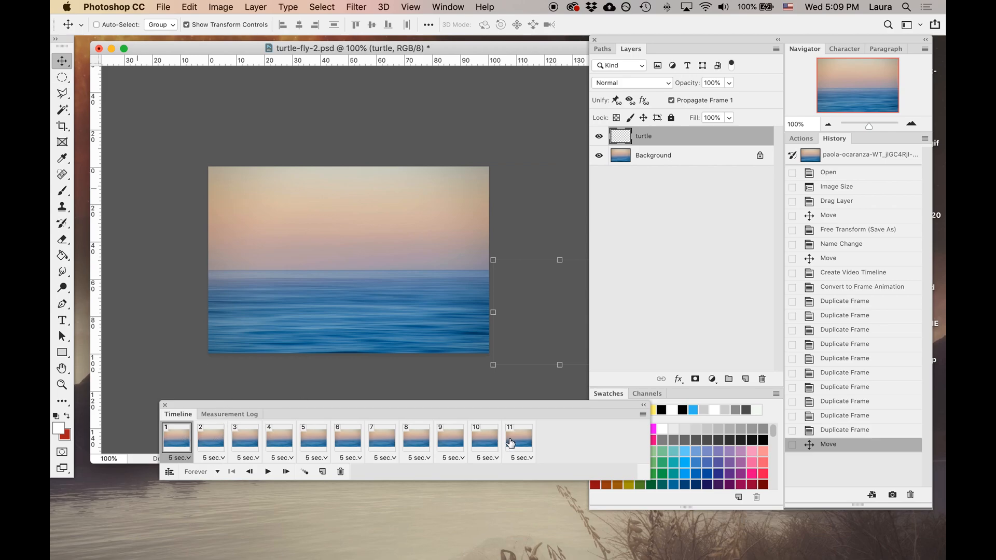
left_click(517, 442, "shift")
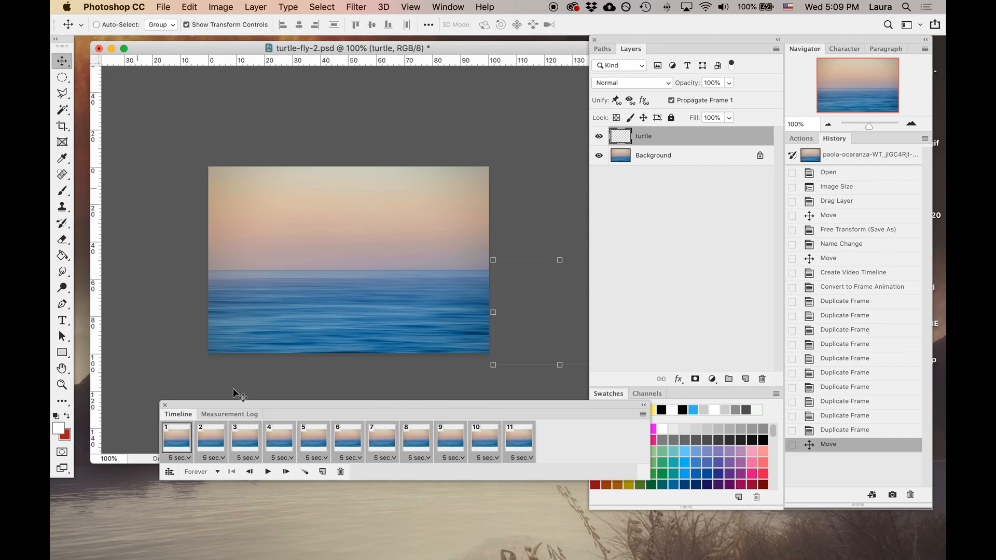
left_click(308, 475)
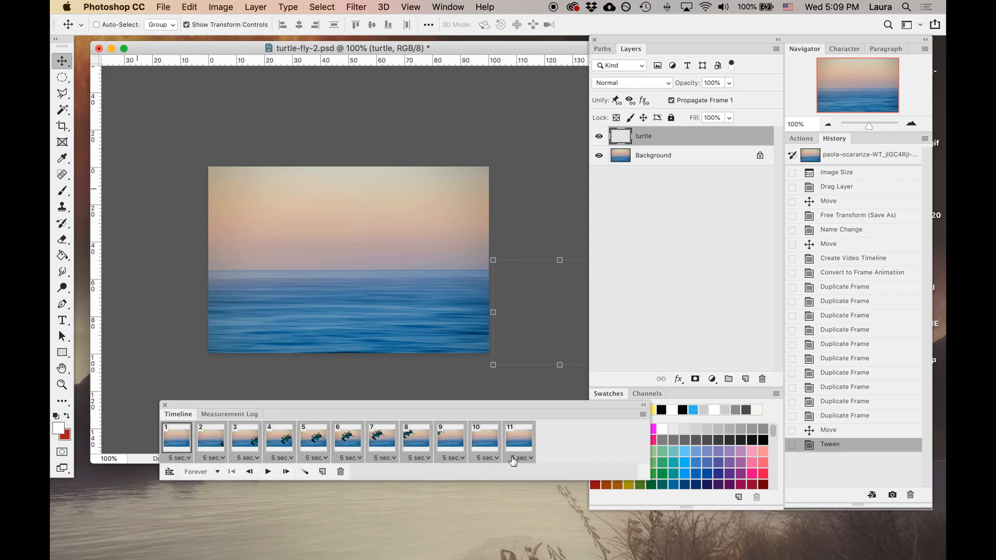
Set the delay of all 11 frames to 0.1 seconds and play the animation from frame 1.
left_click(184, 458)
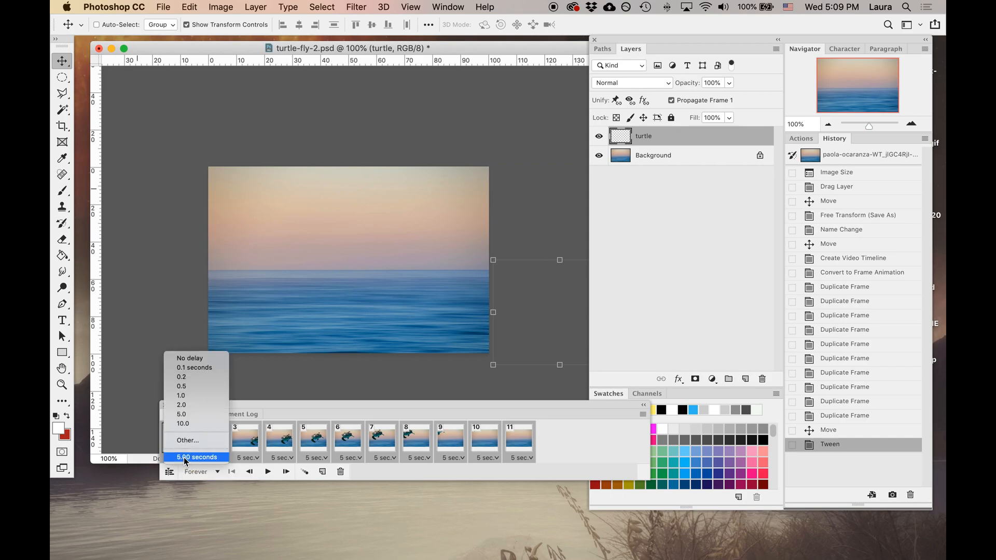
left_click(189, 368)
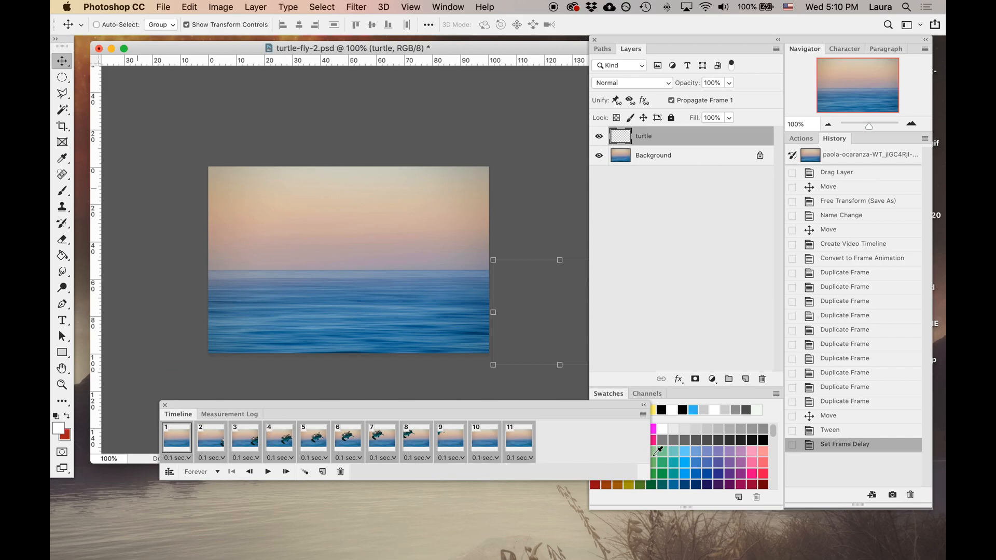
left_click(173, 441)
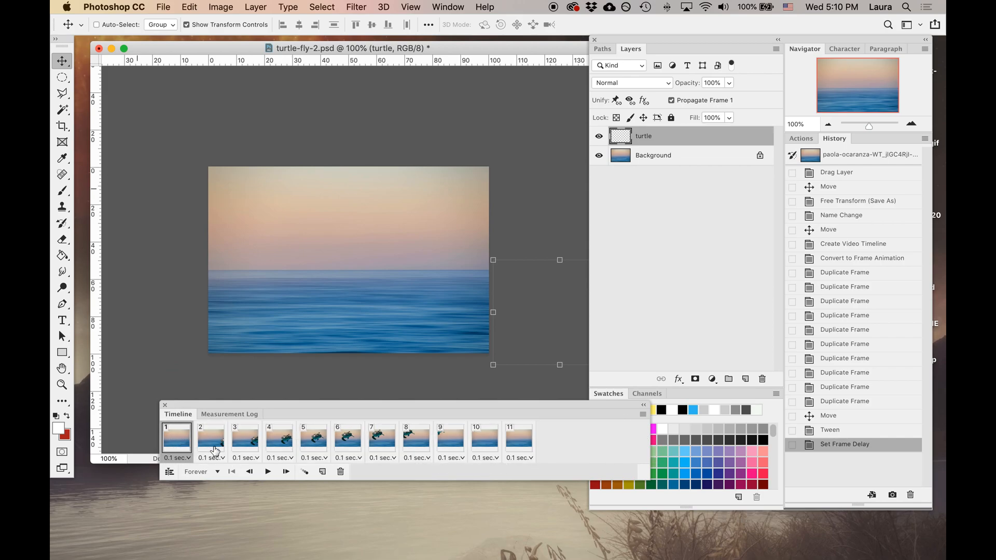
left_click(268, 472)
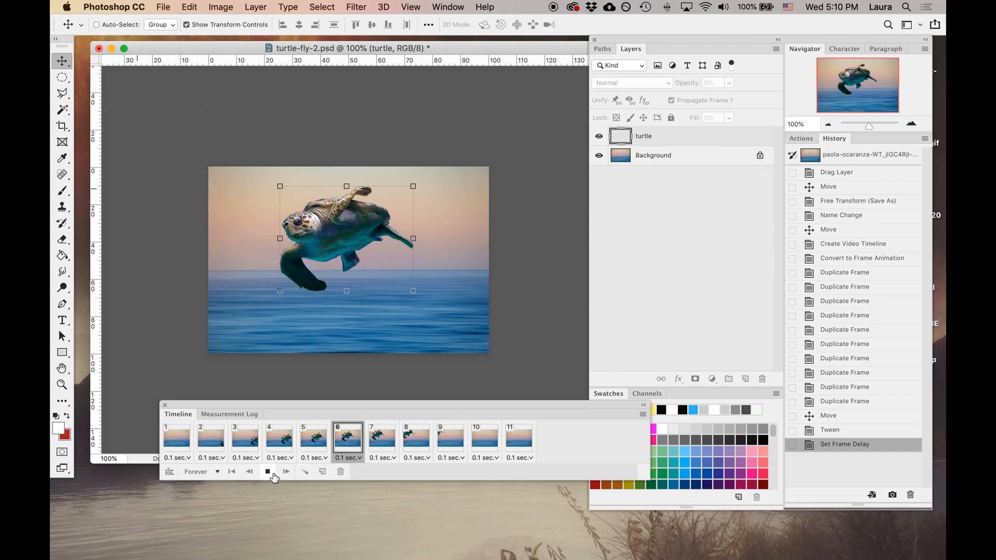
Switch to Finder, preview the example GIF in the "cutout moving thru work" folder, and return to the Photoshop document.
left_click(929, 51)
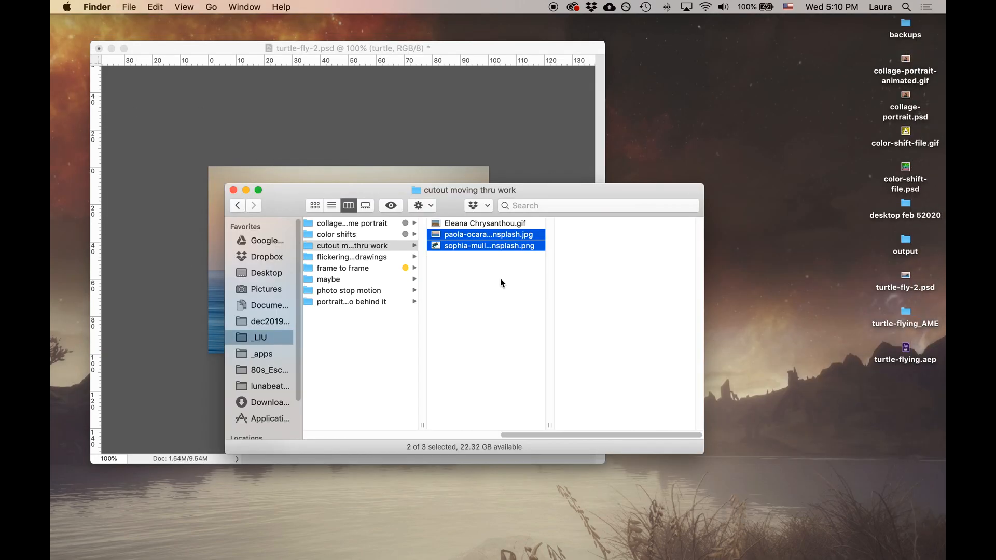
left_click(496, 227)
left_click_drag(458, 201, 487, 243)
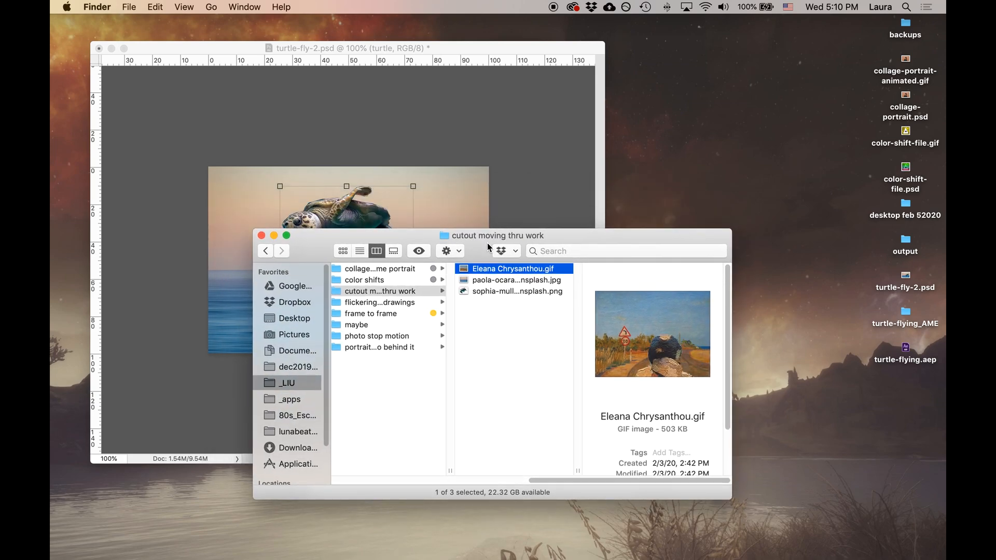
left_click(418, 253)
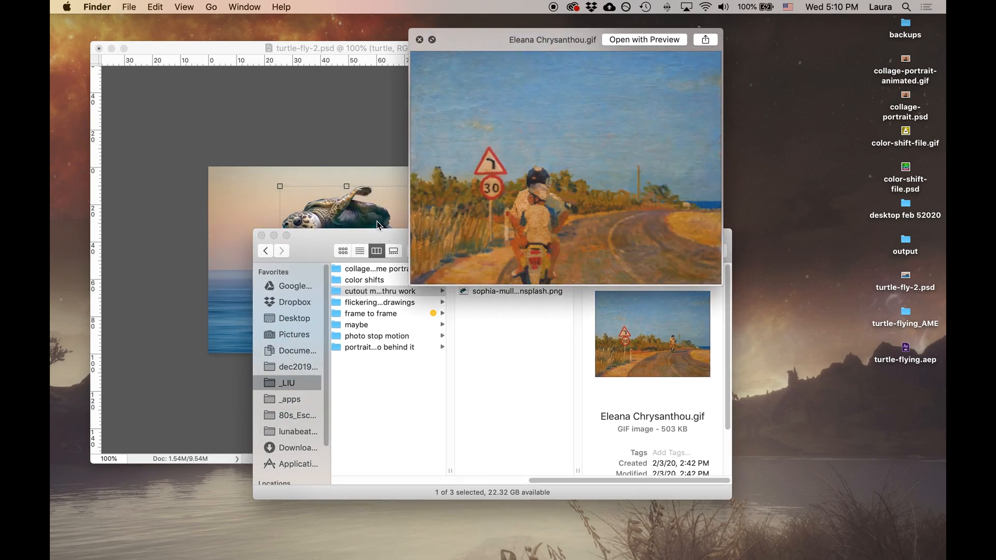
left_click(324, 180)
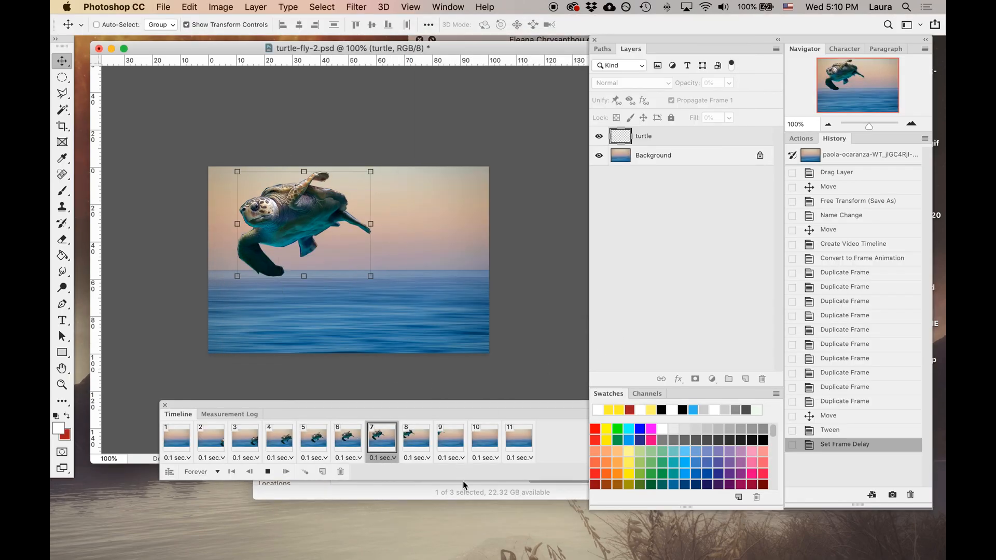
Set the delay of all 11 frames to 0.2 seconds, check the playback, and save the document.
left_click(268, 472)
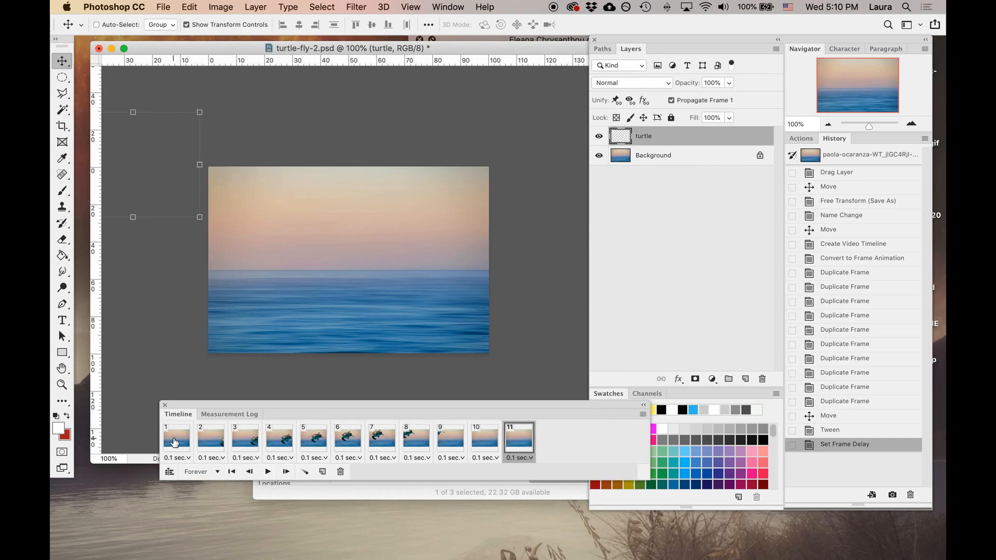
left_click(188, 458)
left_click(197, 377)
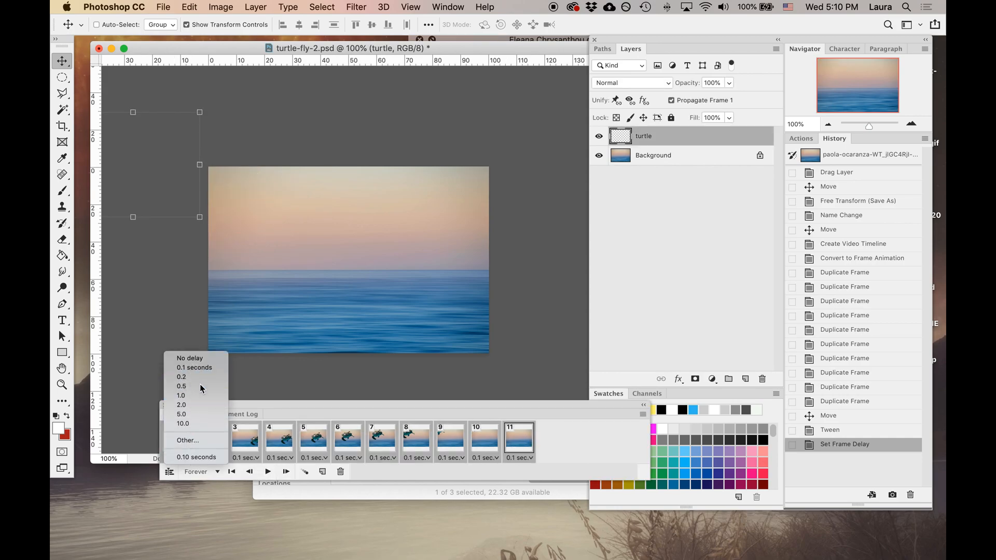
left_click(270, 472)
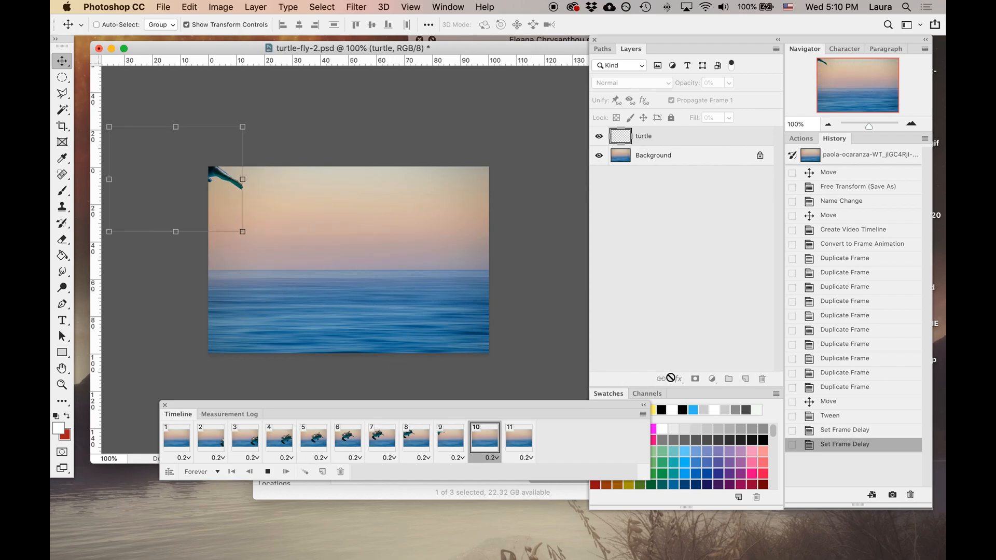
left_click(275, 442)
key("super+s")
Set up a Save for Web export with the GIF 128 Dithered preset, transparency off and looping set to Forever.
left_click(163, 7)
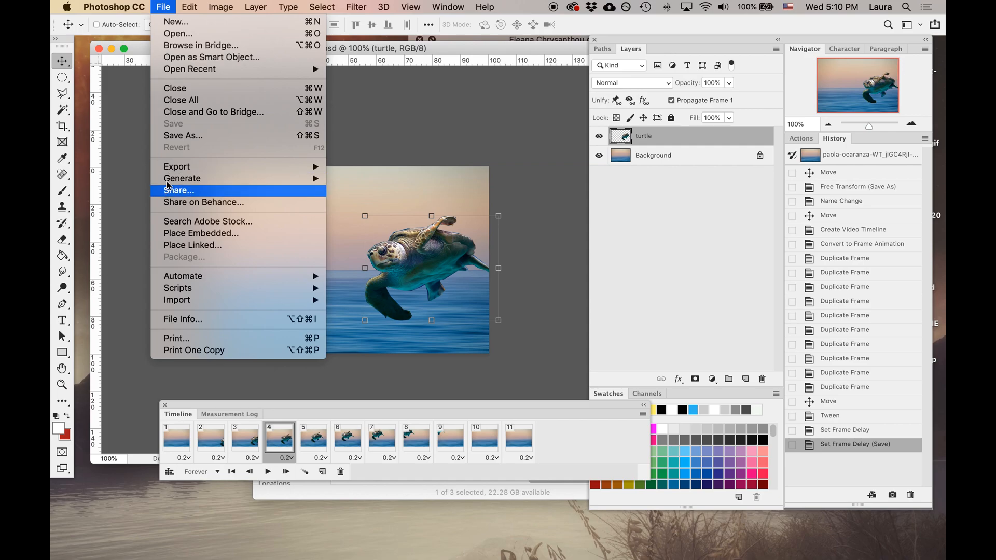
mouse_move(202, 169)
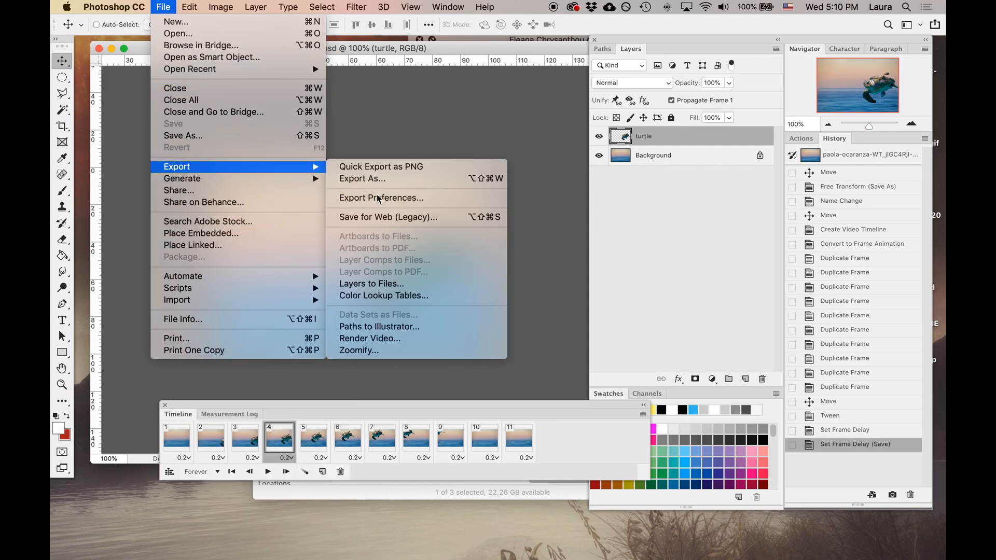
left_click(400, 223)
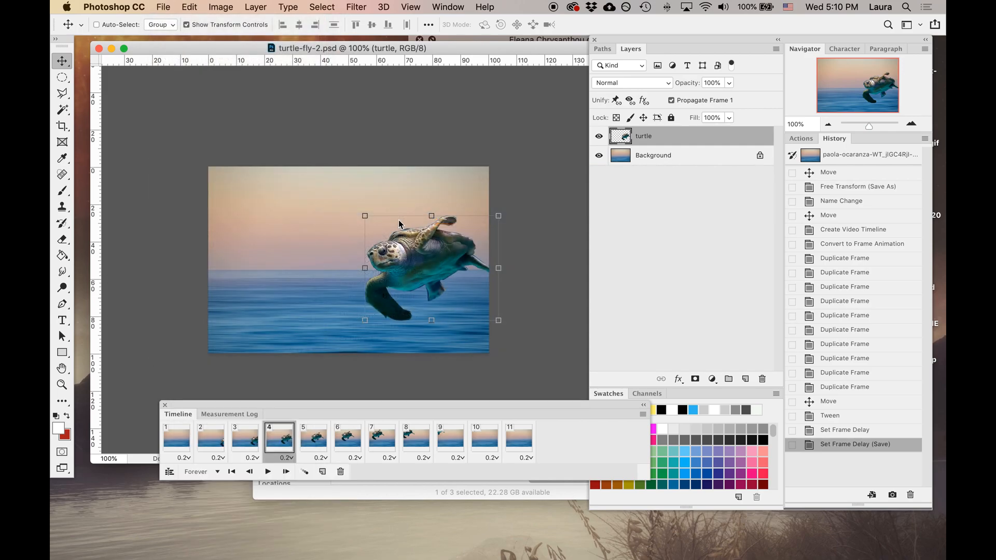
left_click(625, 82)
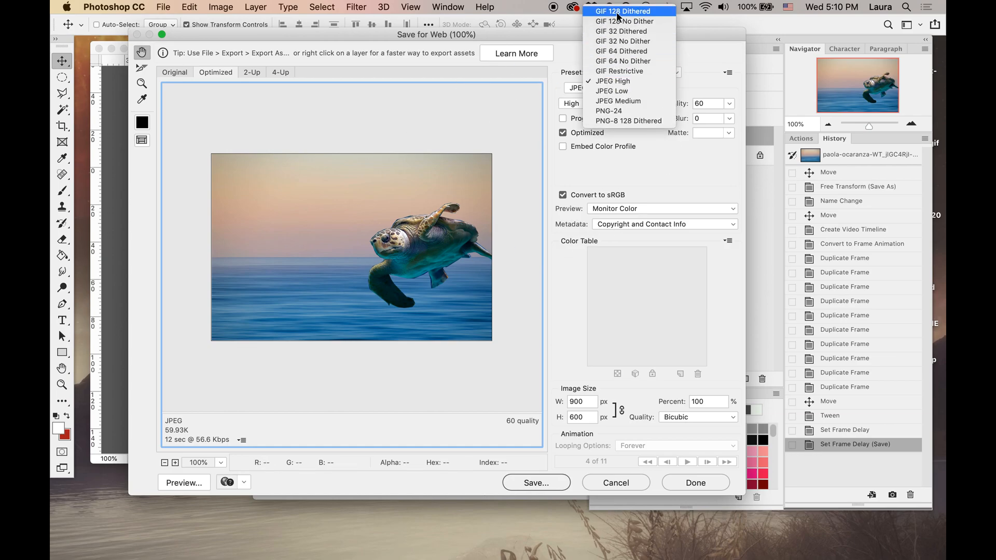
left_click(617, 13)
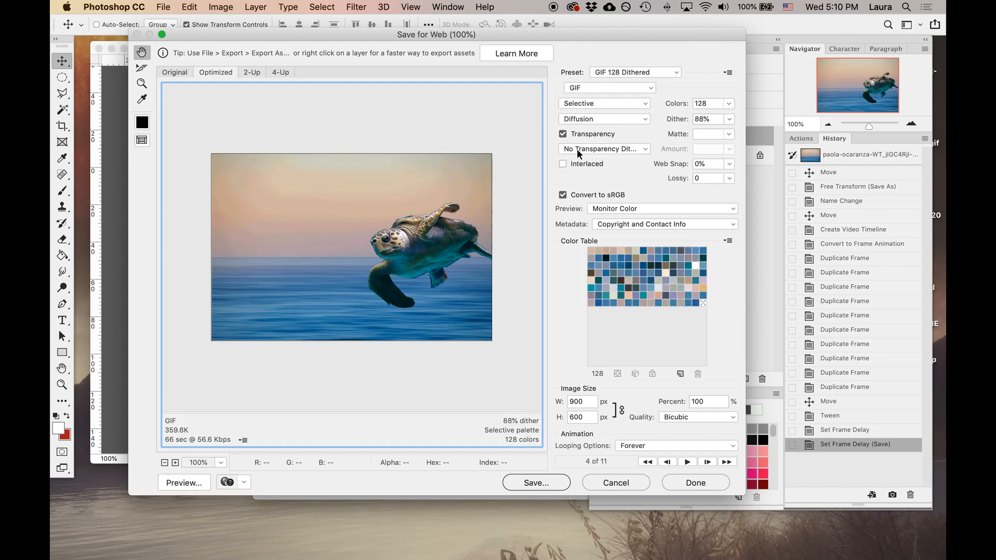
left_click(563, 134)
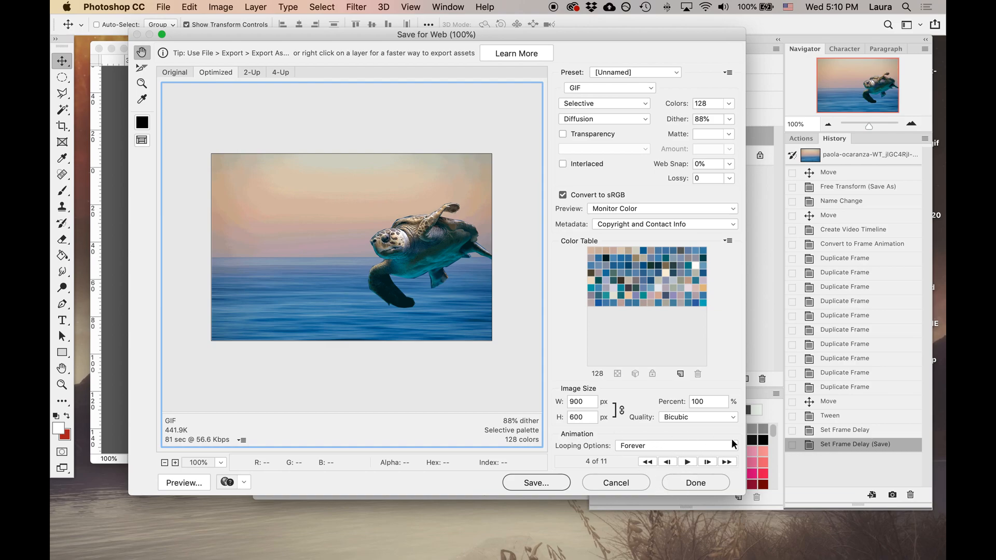
left_click(635, 444)
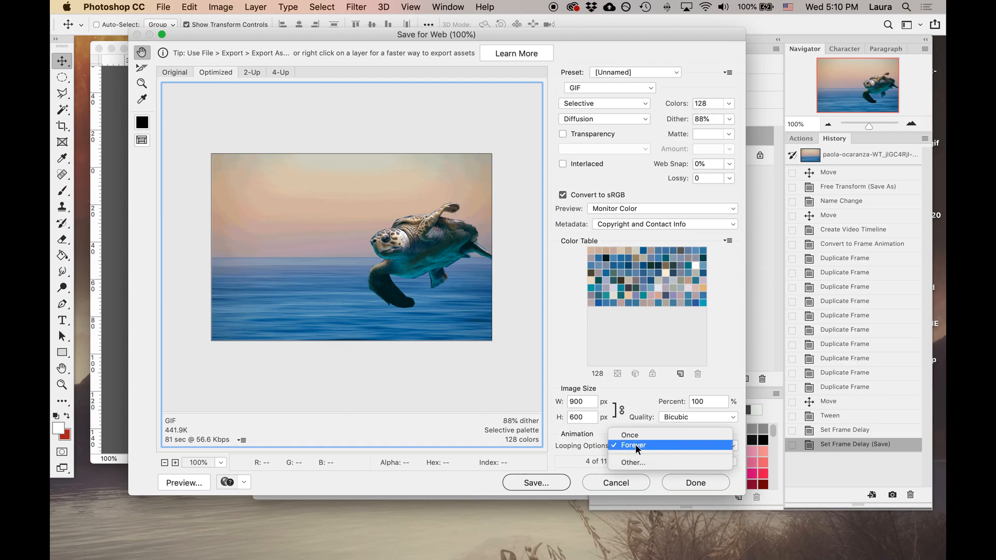
left_click(624, 442)
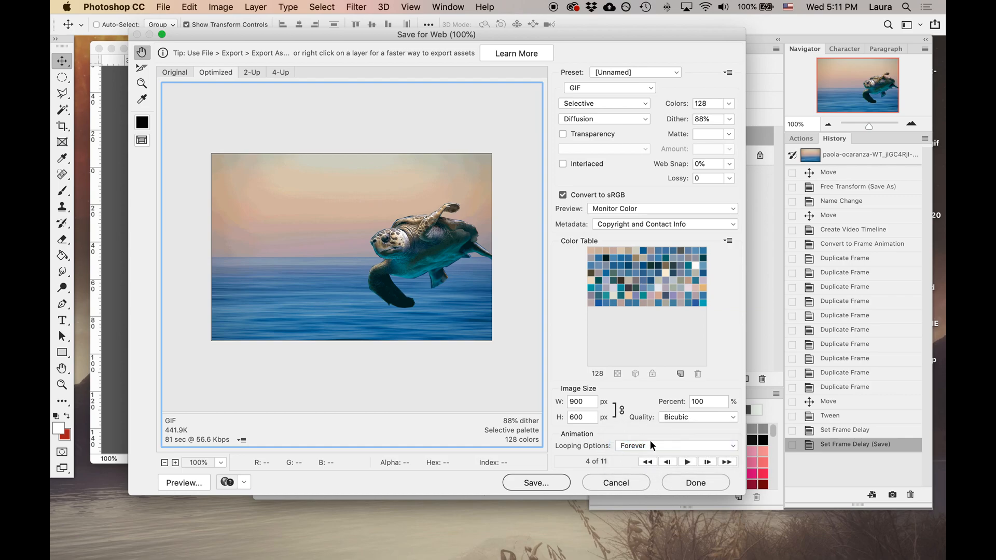
Preview the export animation and save it to the Desktop as turtle-fly-2.gif.
left_click(687, 463)
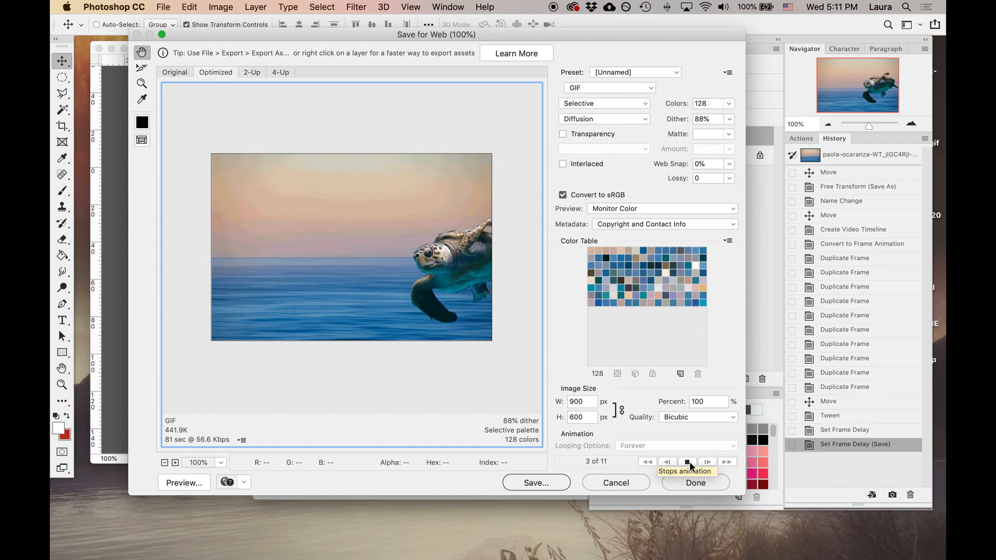
left_click(688, 462)
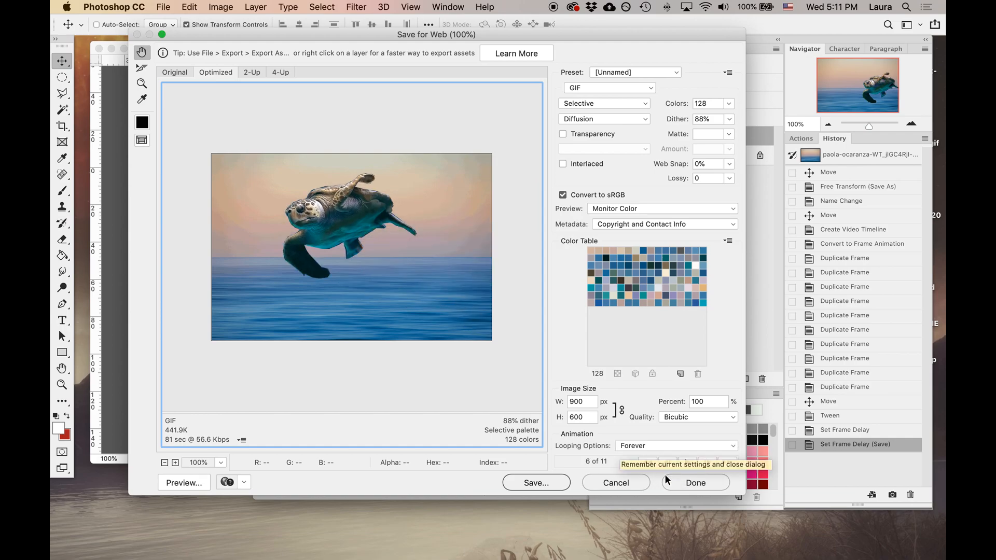
left_click(550, 485)
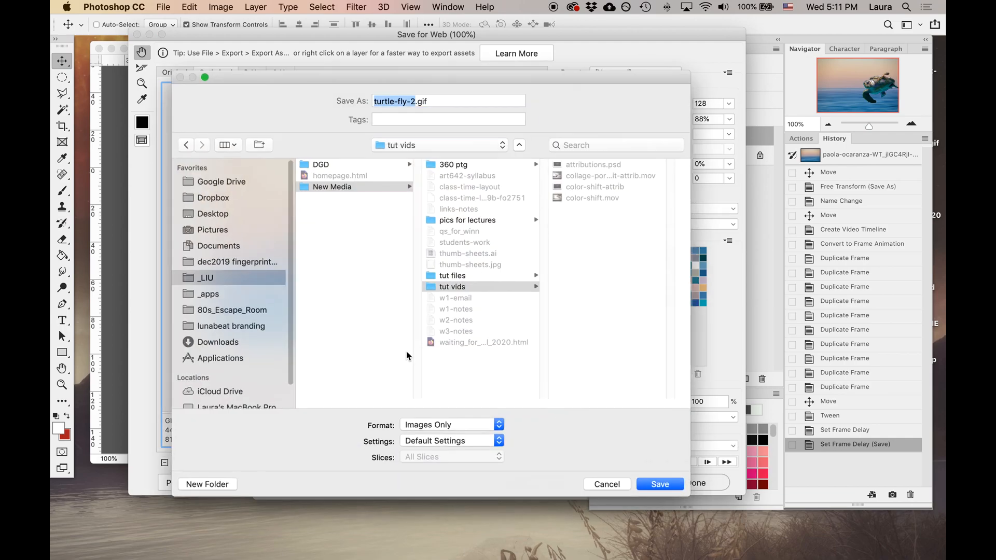
left_click(208, 214)
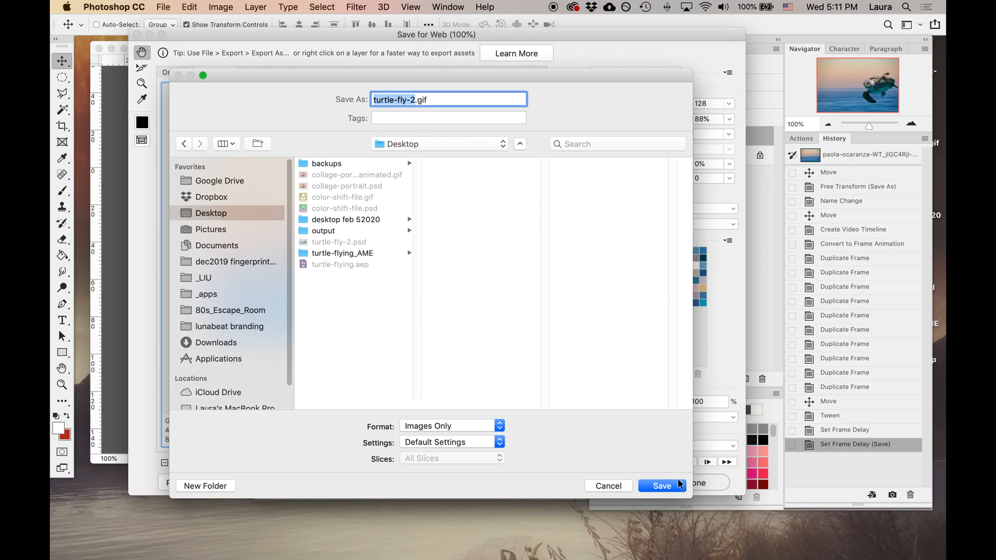
left_click(662, 486)
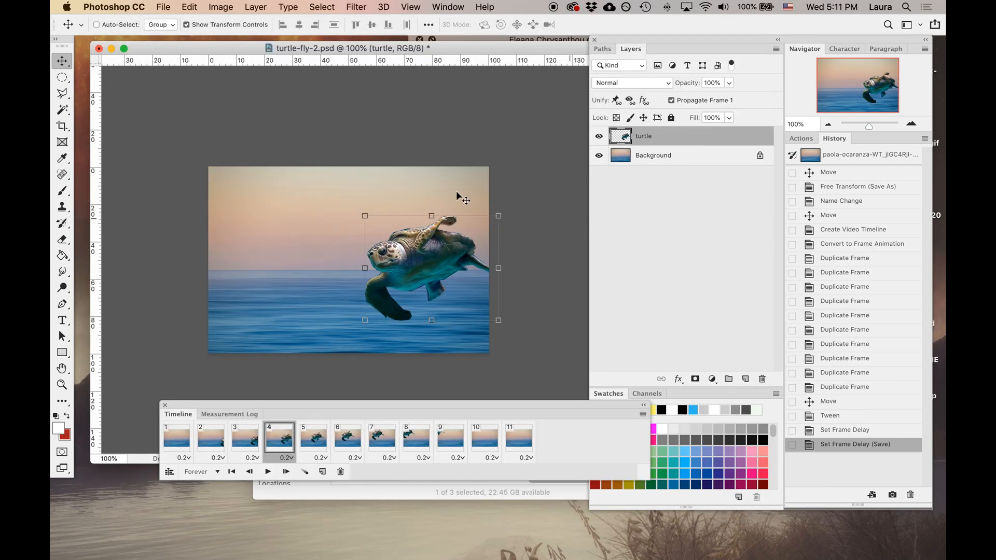
Save turtle-fly-2.psd and close the document.
left_click(163, 6)
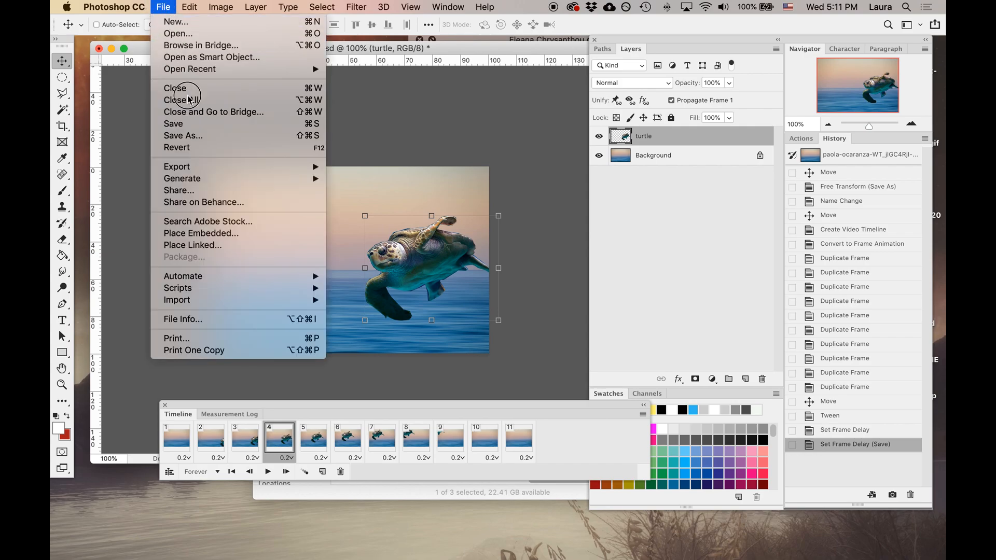
left_click(172, 124)
left_click(98, 50)
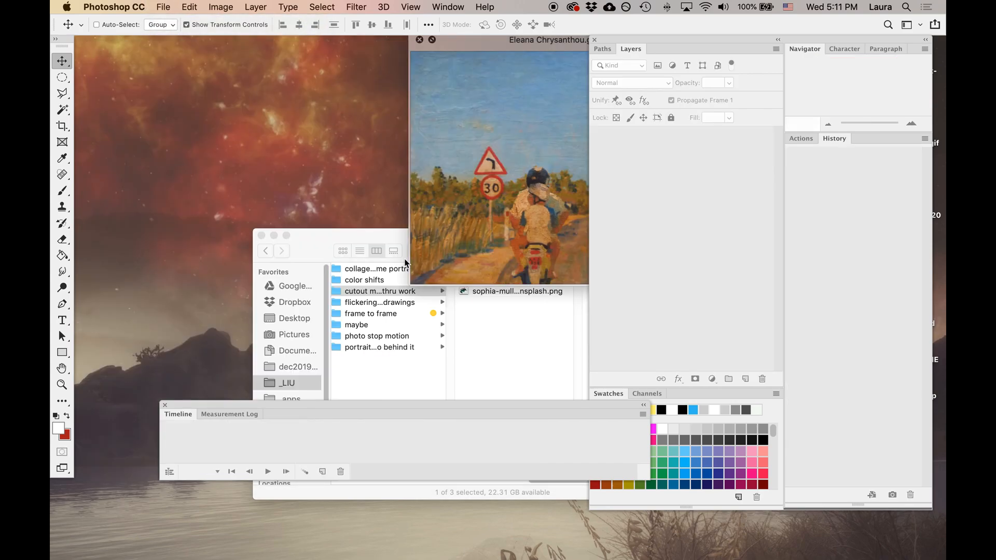
Switch to Finder, close the example GIF preview, and preview turtle-fly-2.gif from the Desktop folder.
left_click(483, 328)
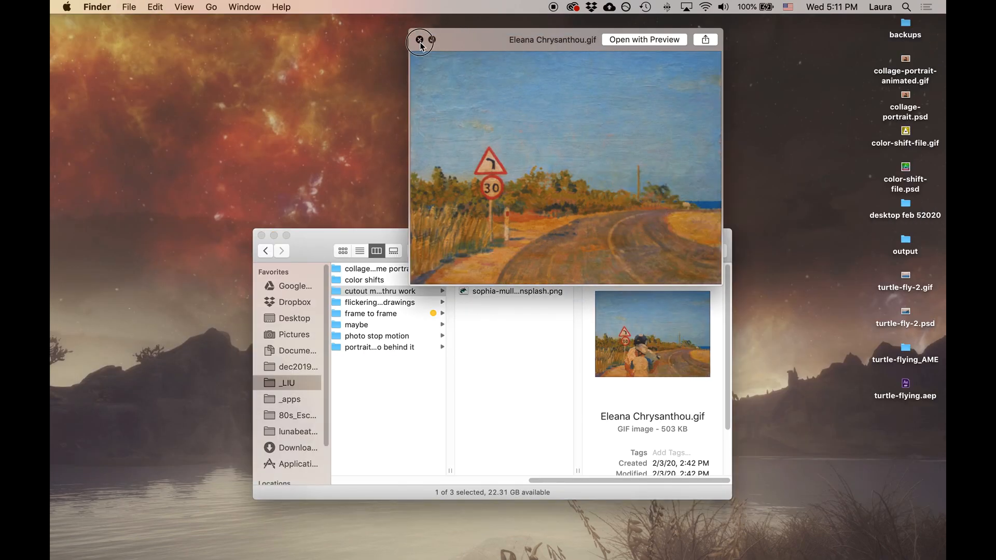
left_click(419, 39)
left_click(294, 318)
left_click_drag(314, 257, 280, 98)
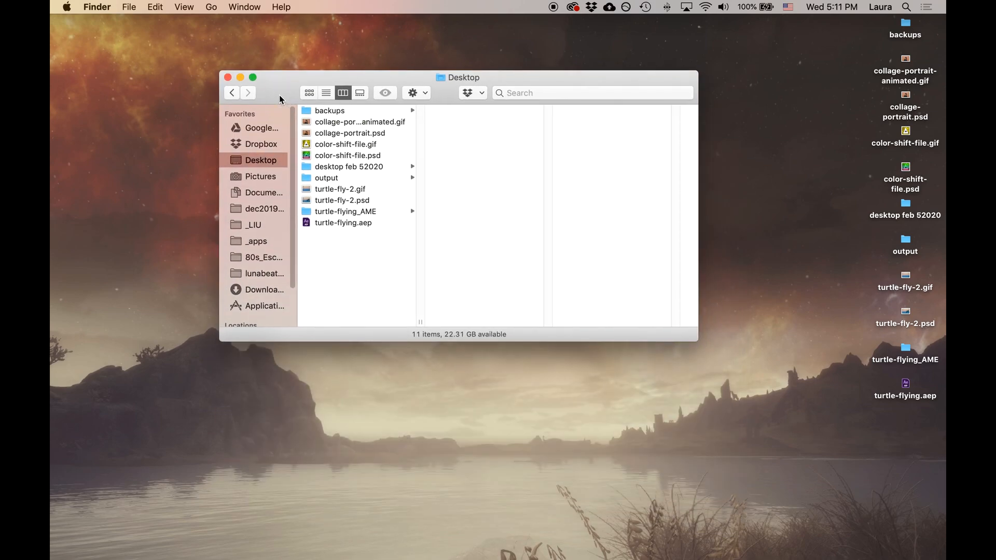
left_click(363, 190)
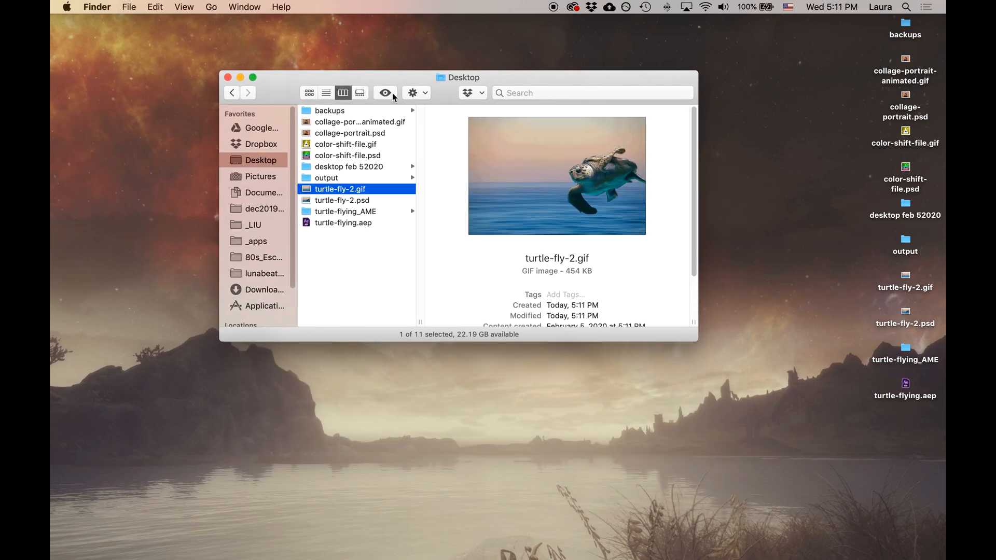
key("space")
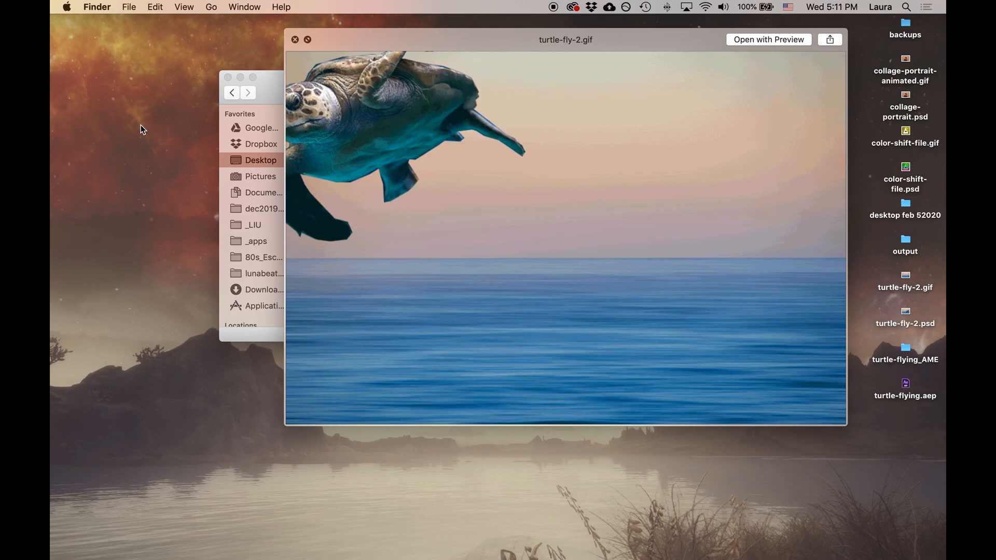